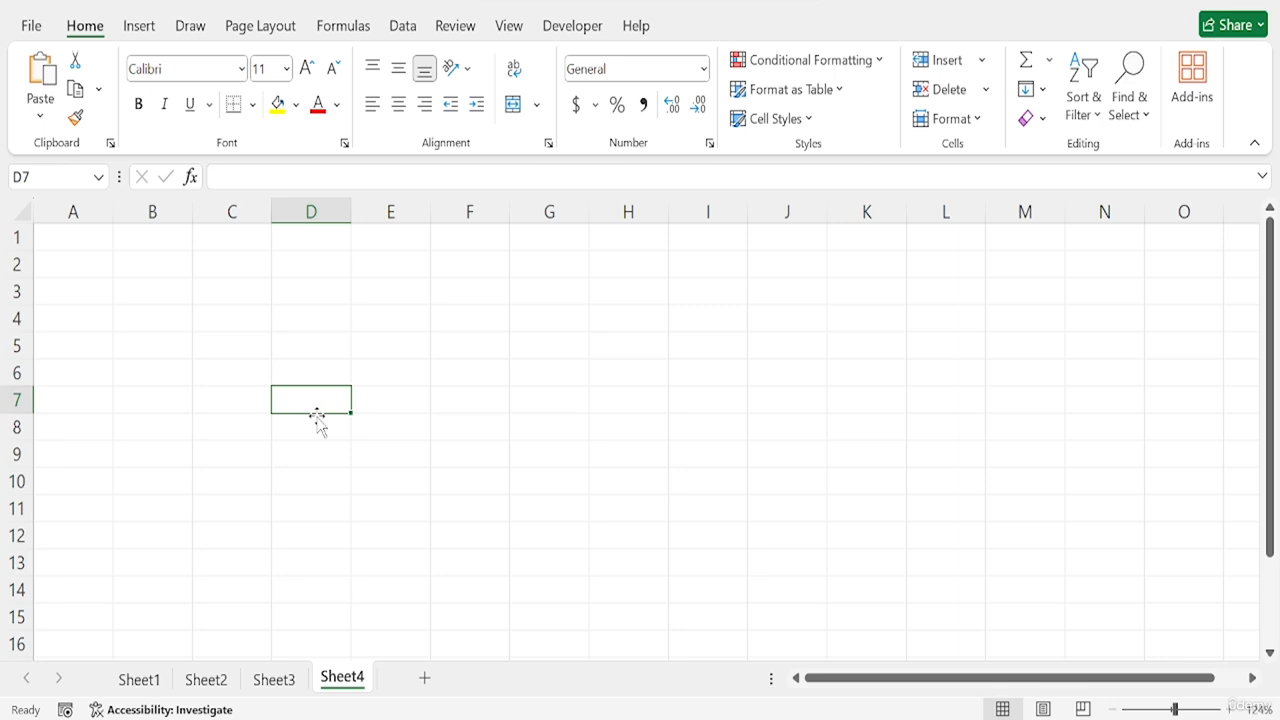
click(424, 437)
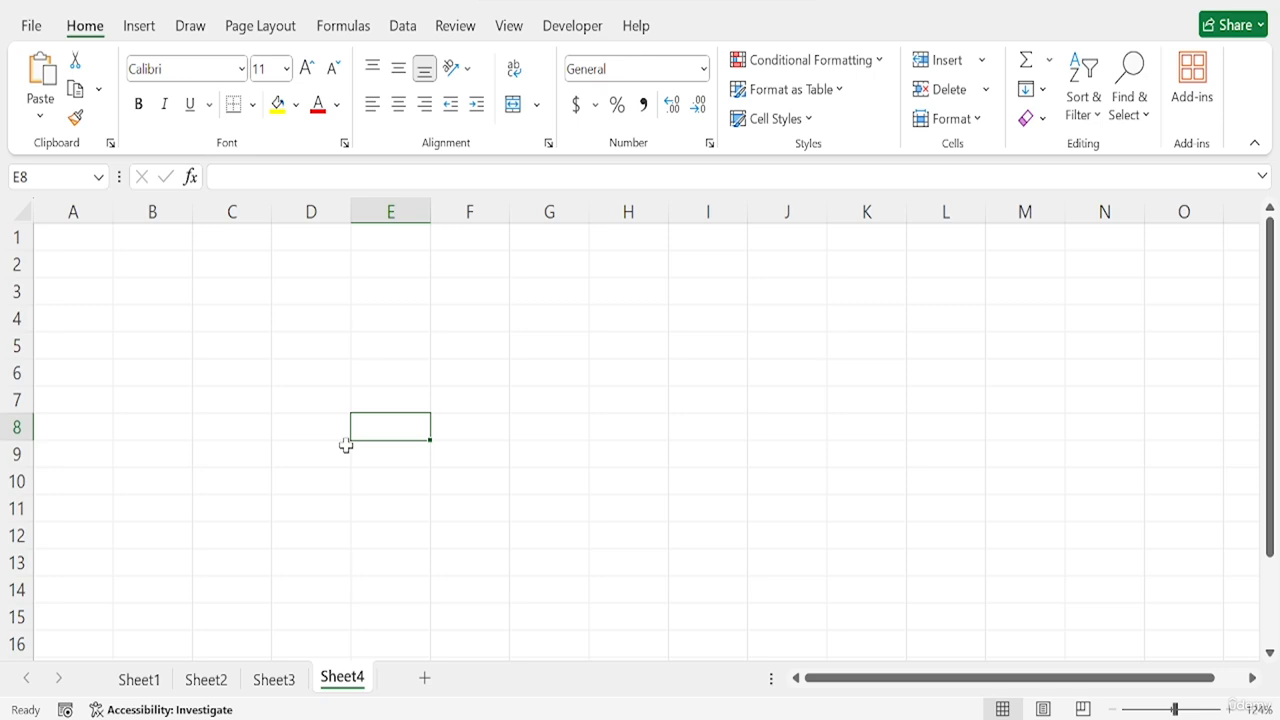
key(Home)
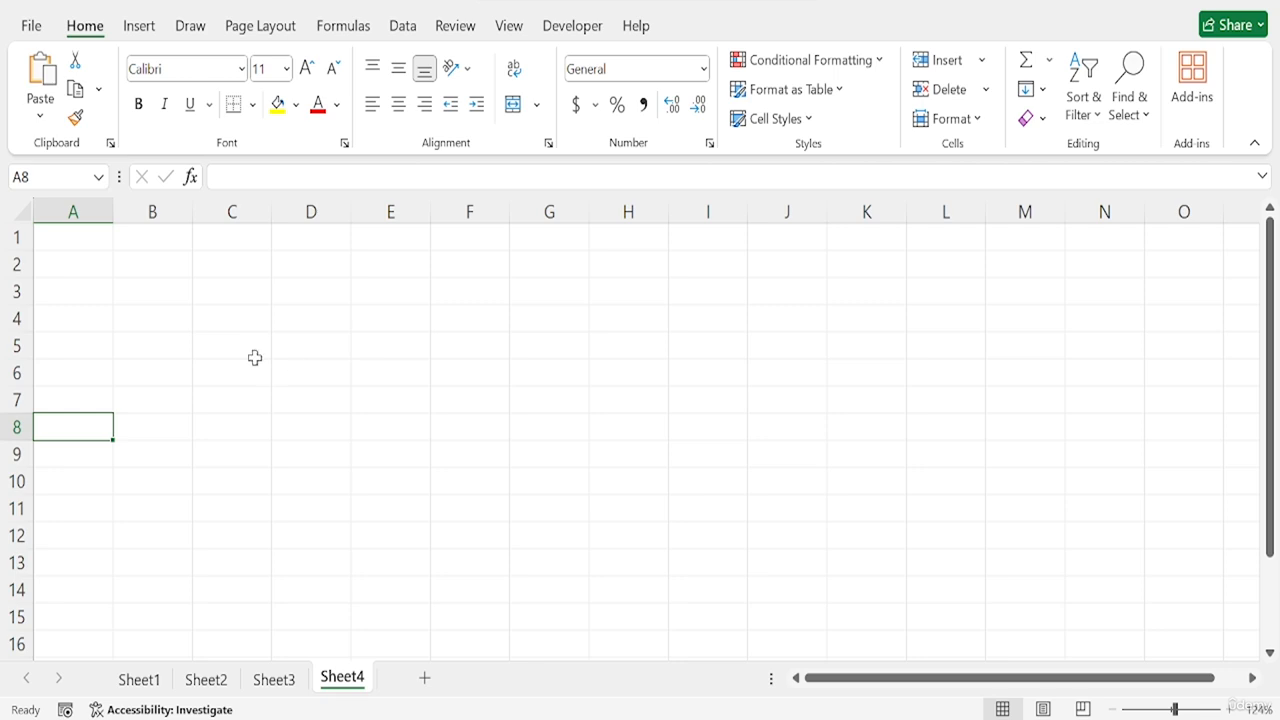
- Enter the column headers NAMES, MARKS and PASS/FAIL in cells C5 to E5
click(222, 344)
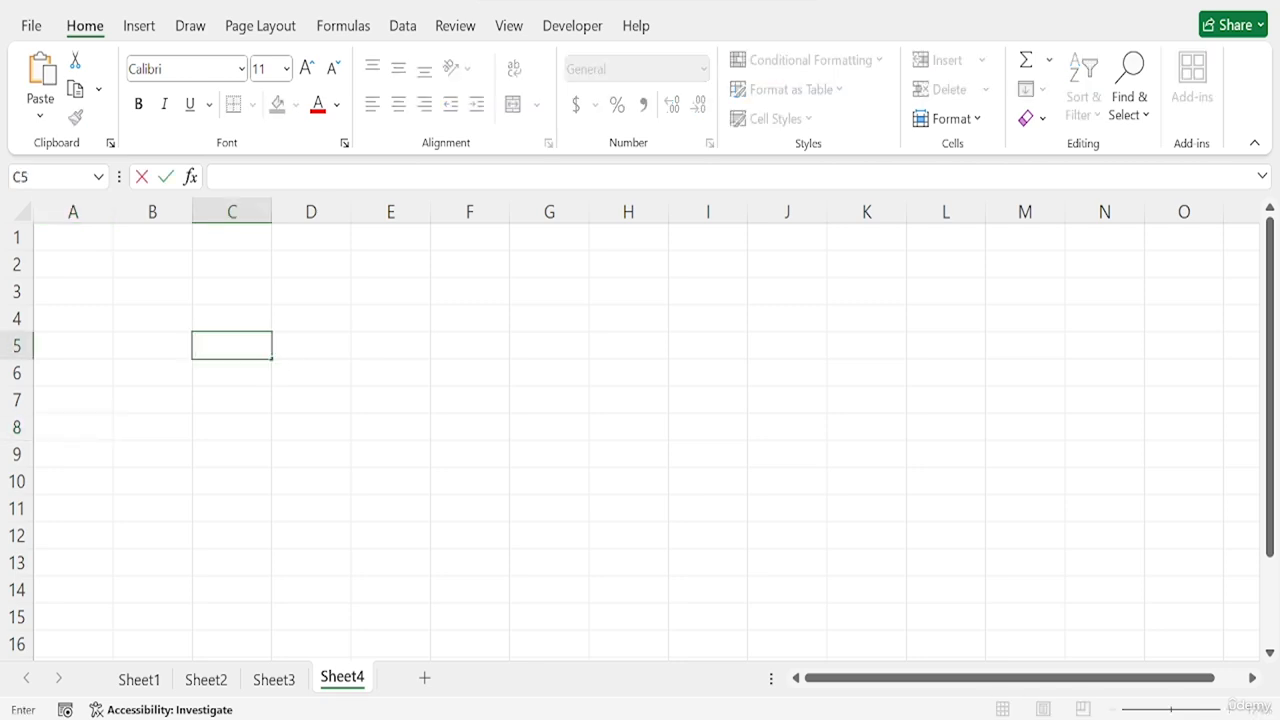
text(NAMES)
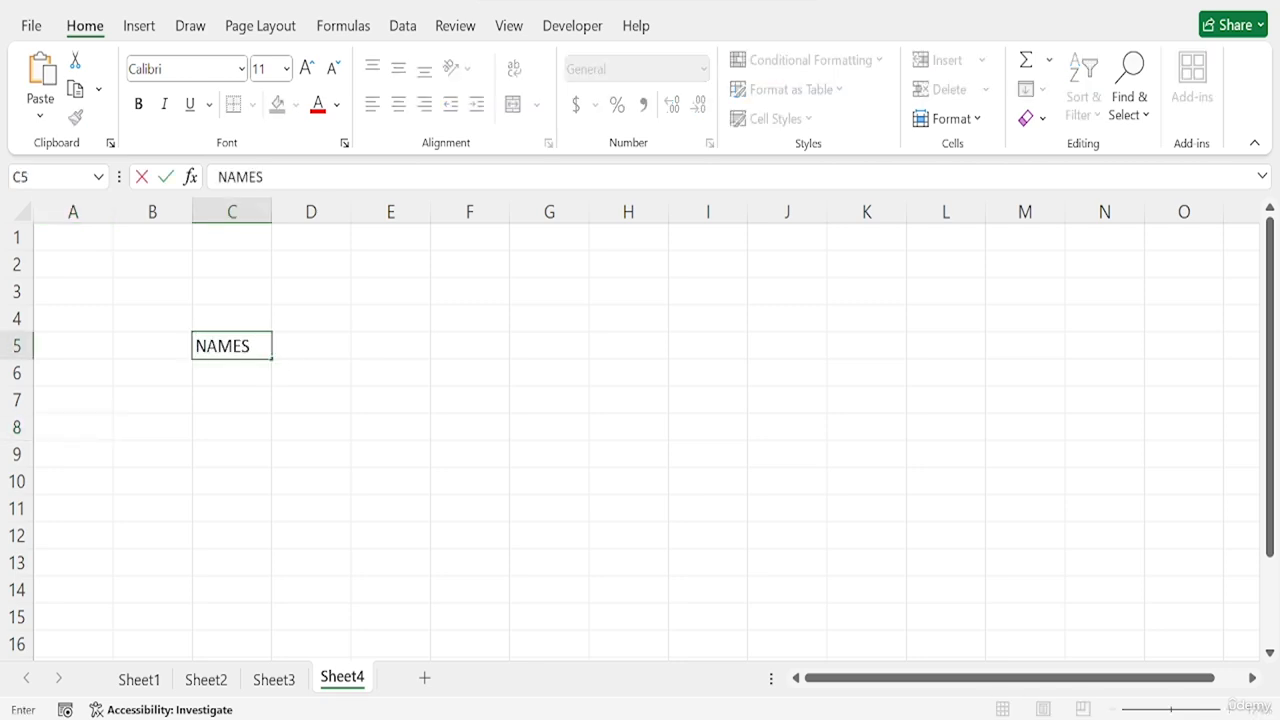
key(Tab)
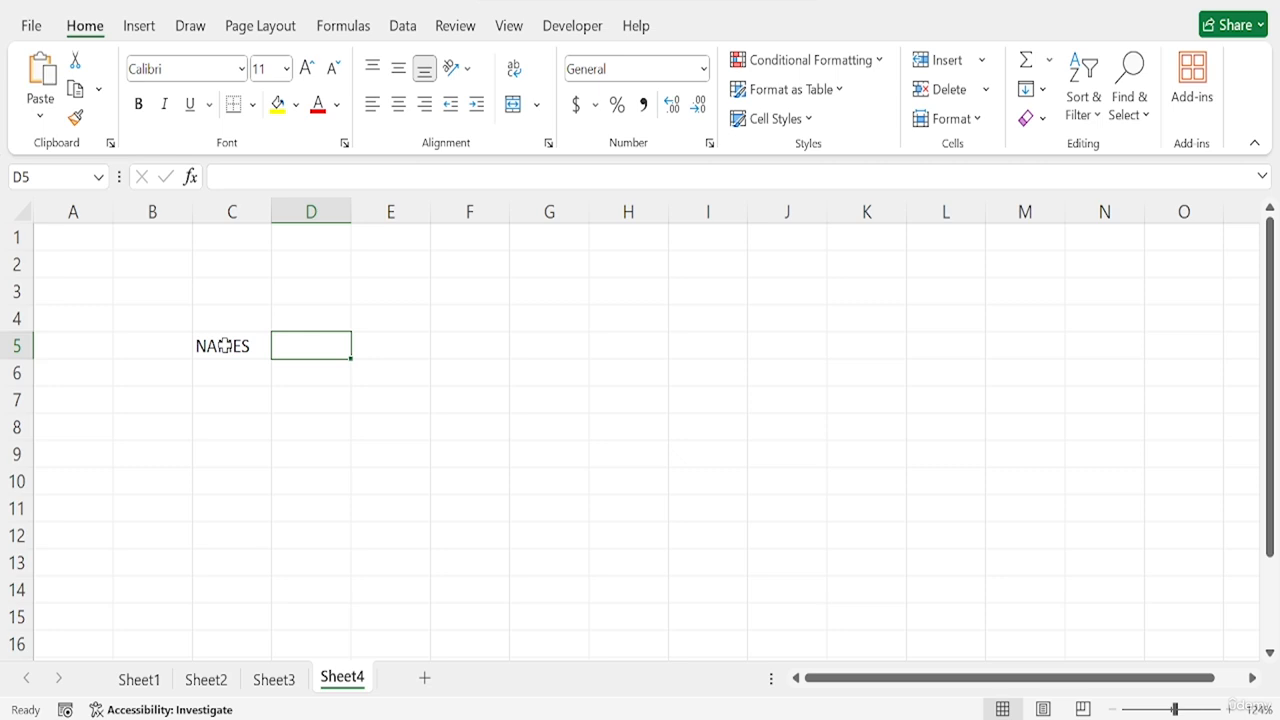
text(MARKS)
key(Tab)
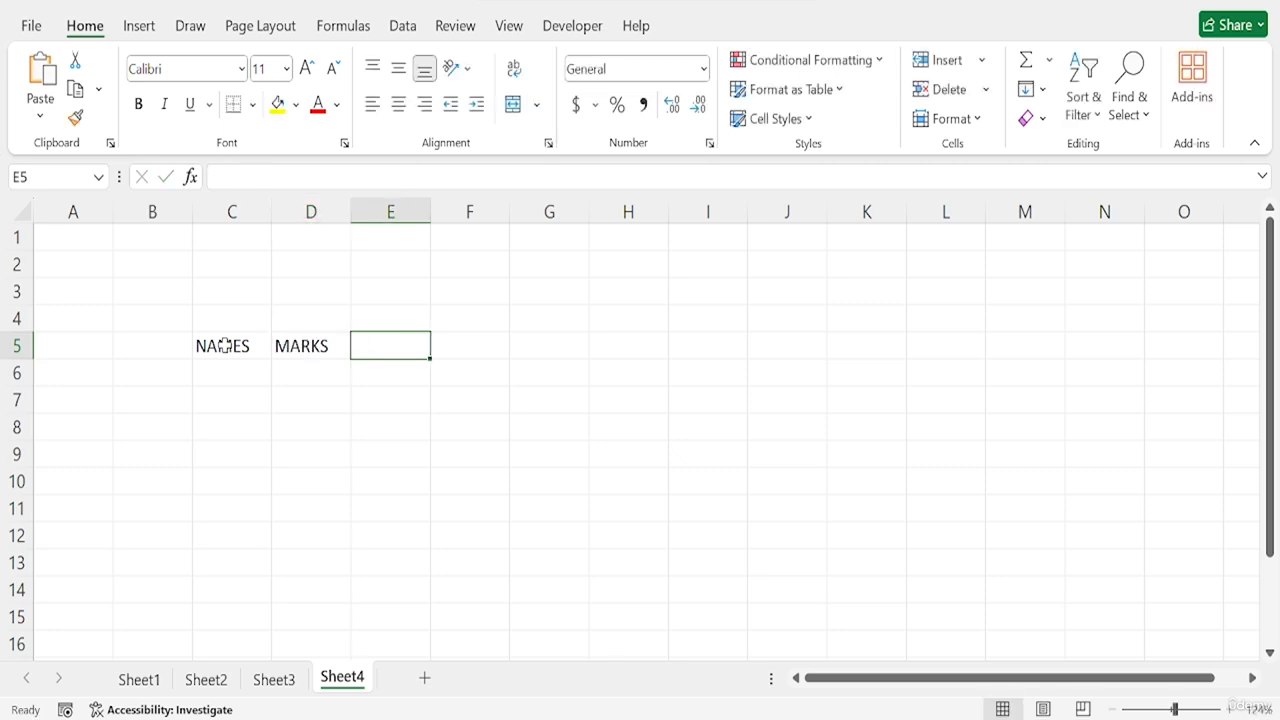
text(PASS)
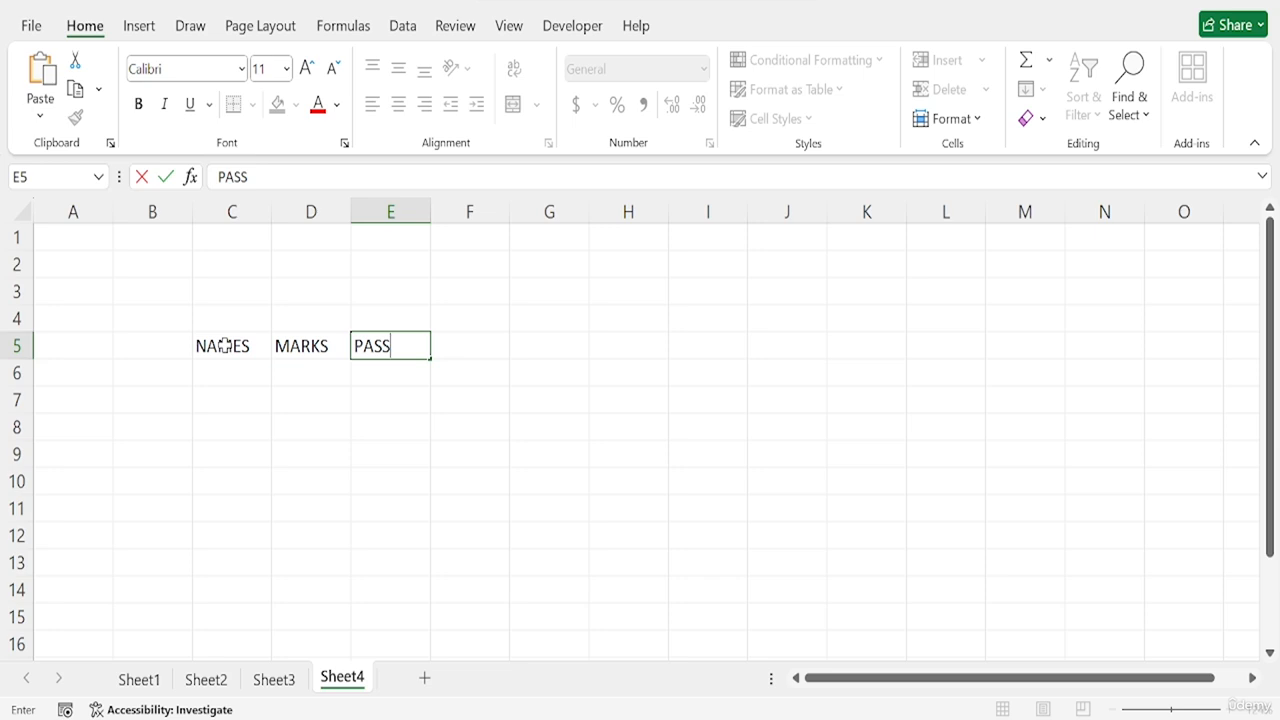
text(/FAIL)
key(Tab)
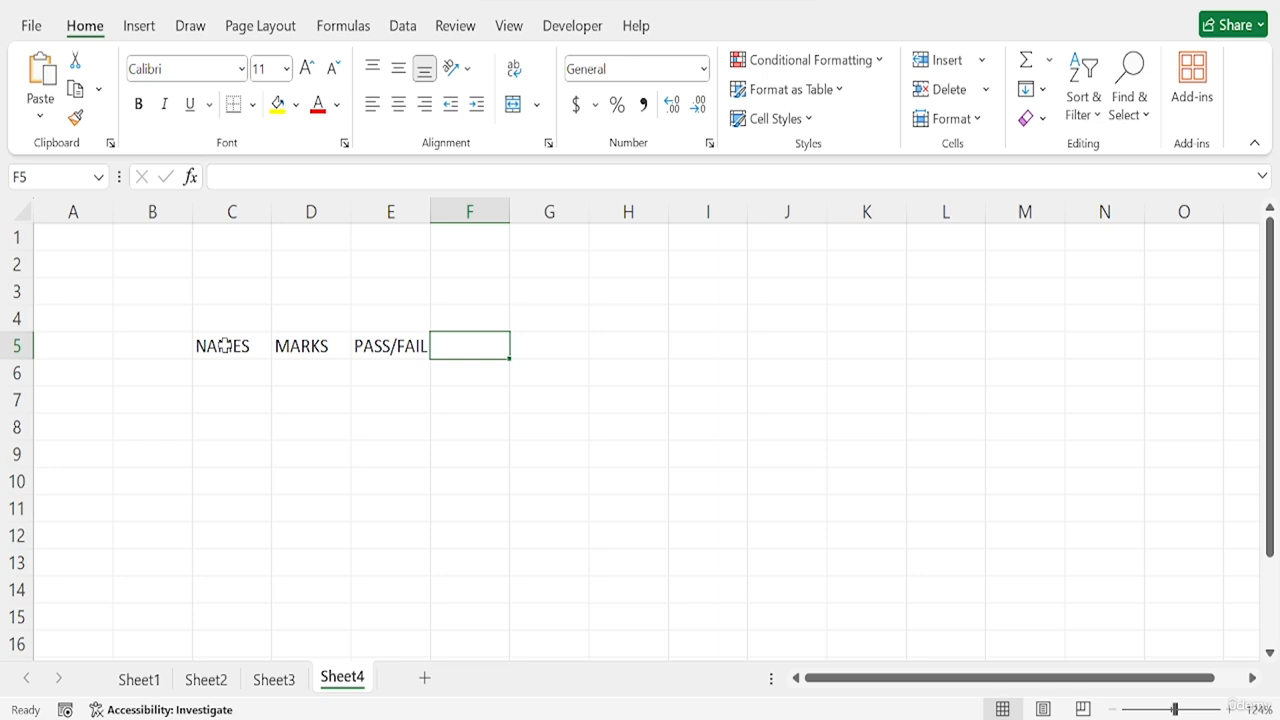
- Add the headers TOP PERFORMER in F5 and ELIGIBITY OF SCHOLARSHIP in G5
text(TOP )
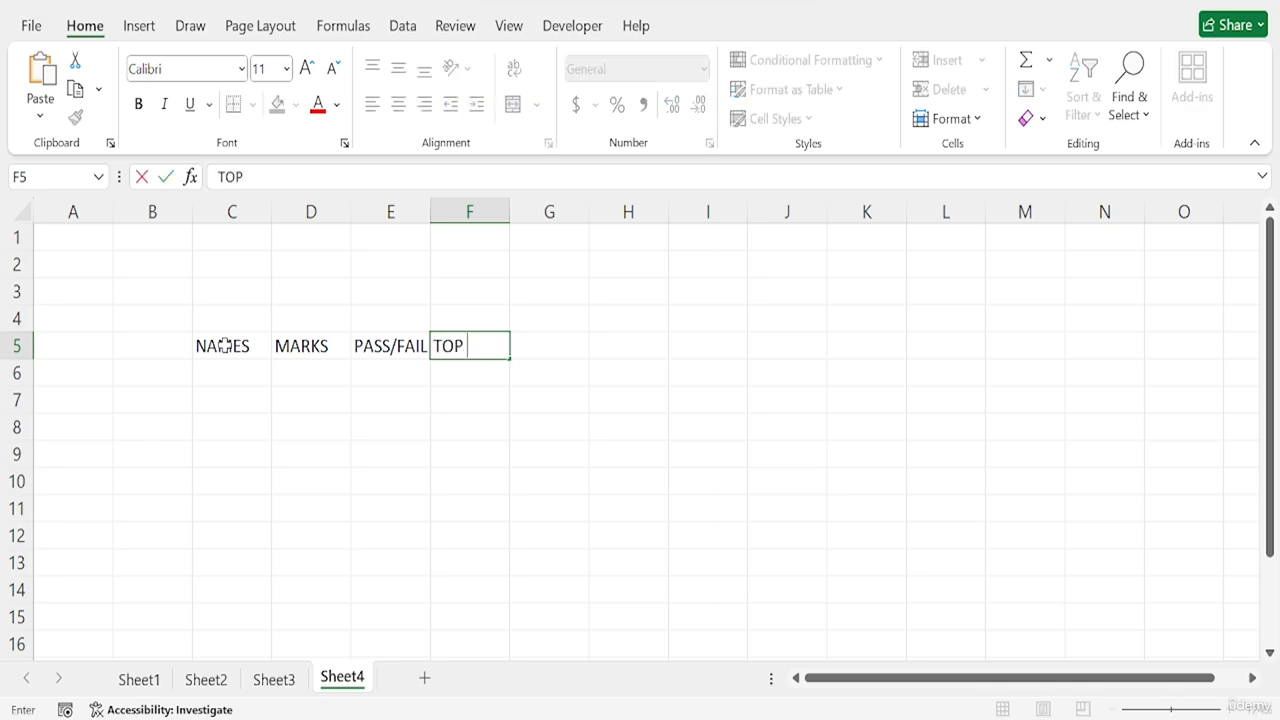
text(PERFOR)
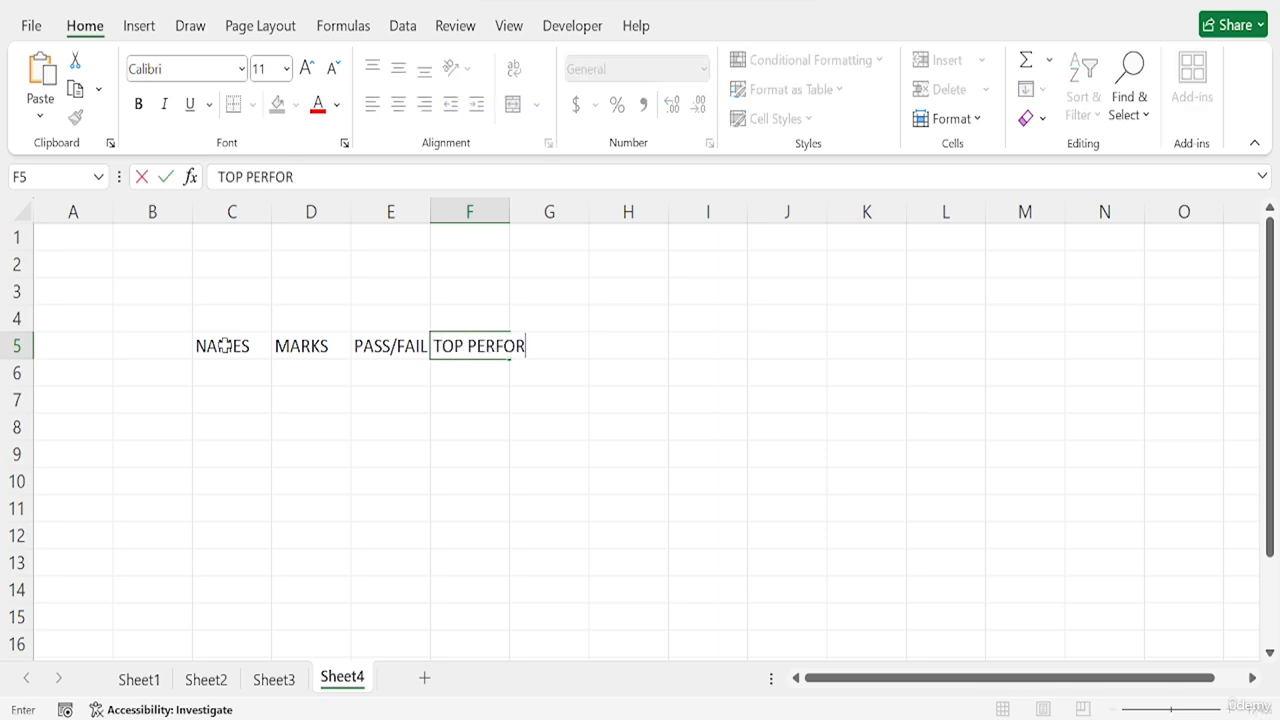
text(MER)
key(Tab)
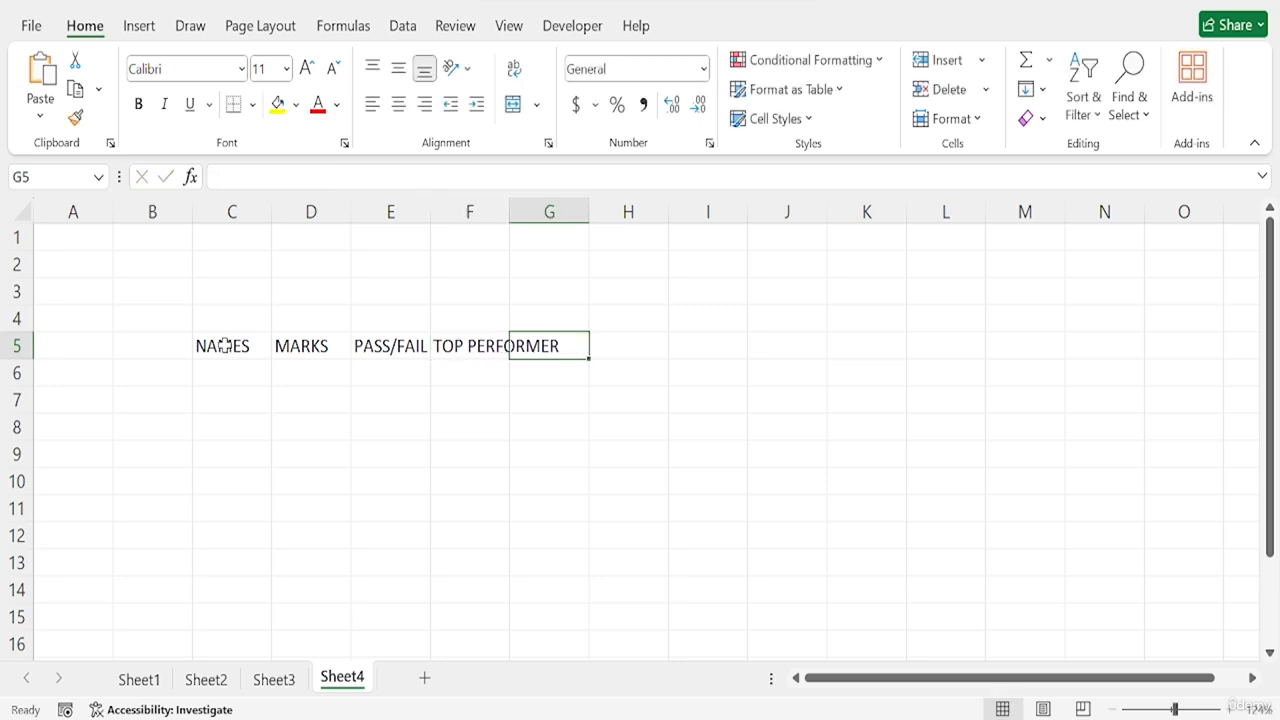
text(ELIGIBI)
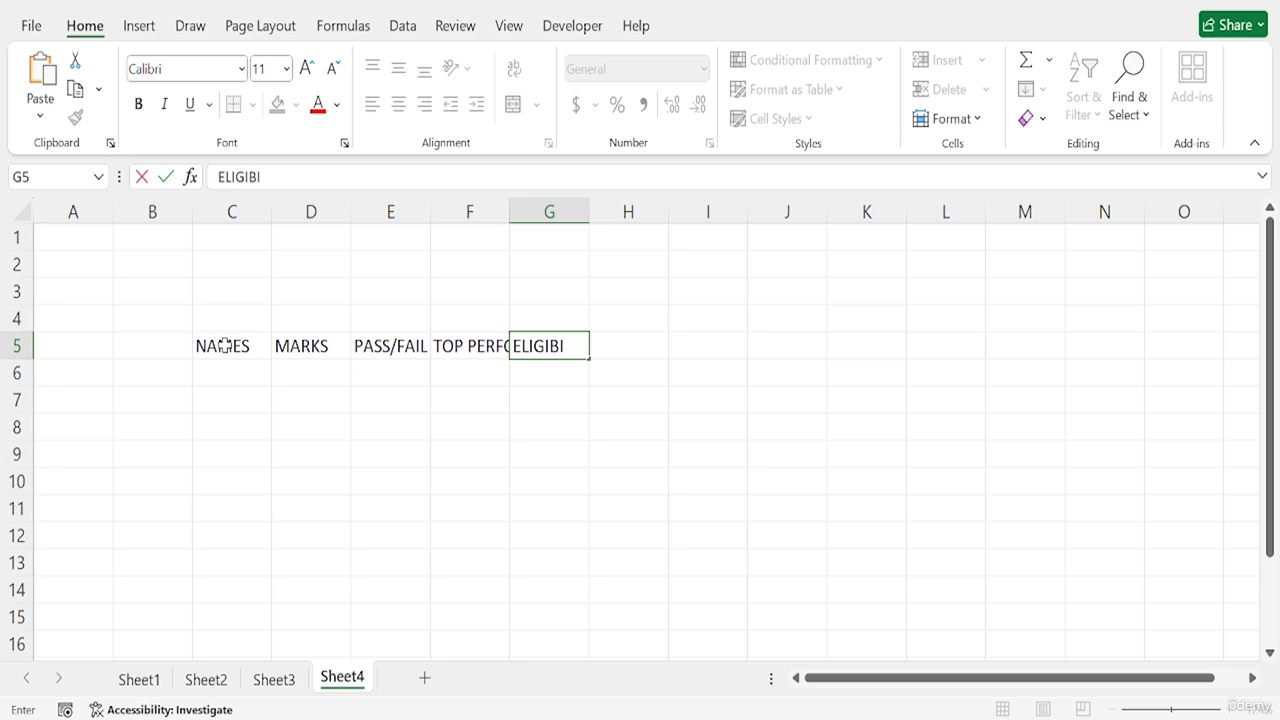
text(LITY OF SCHO)
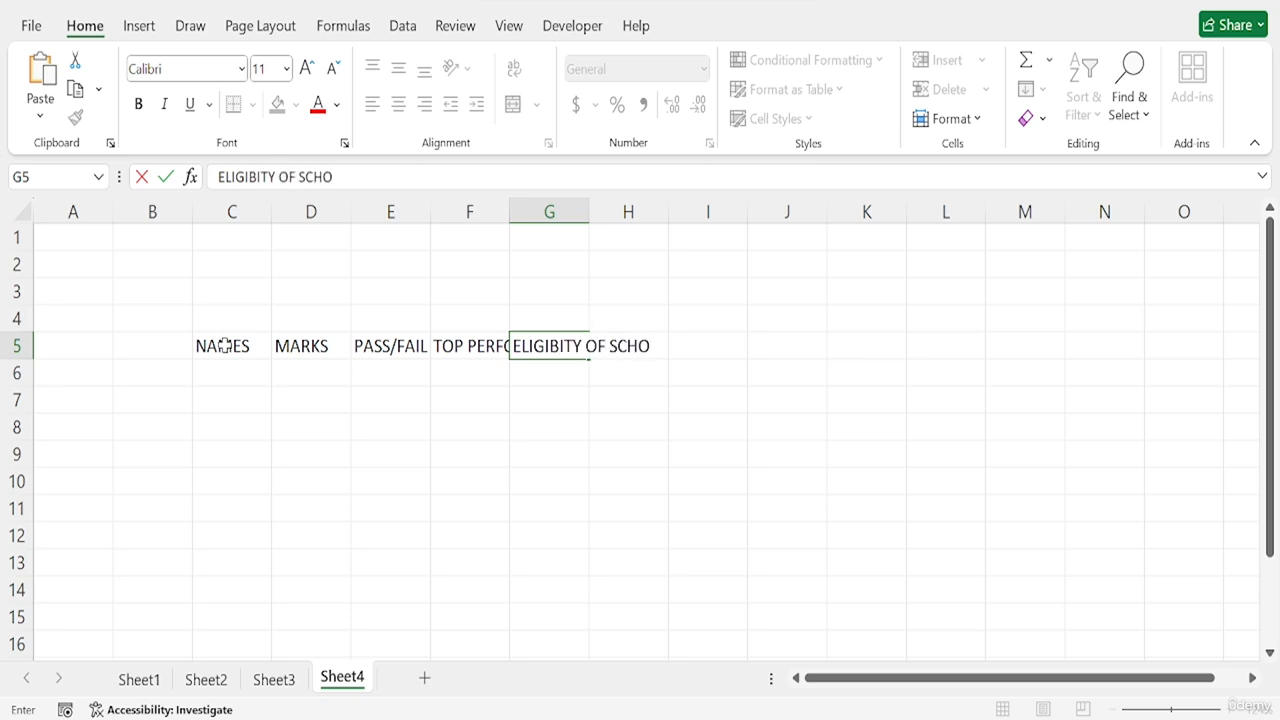
text(LARSHIP)
key(Return)
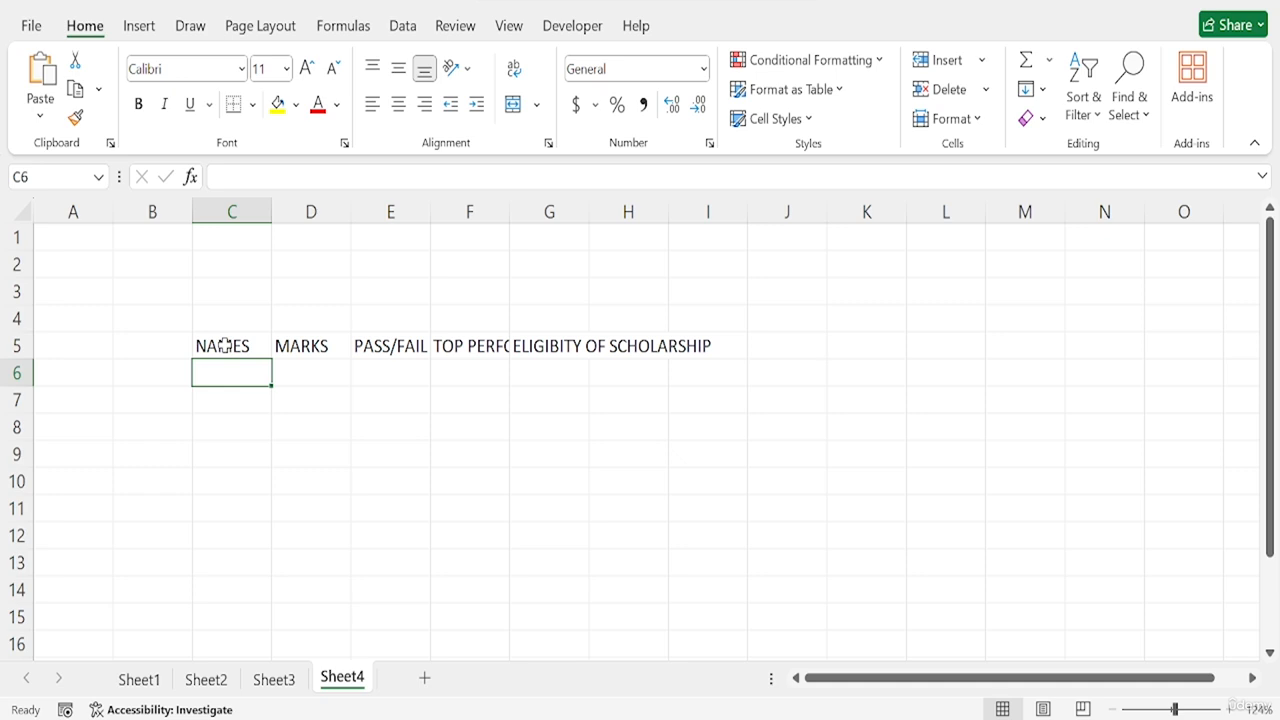
- Fill in the three students' first names under NAMES in cells C6 to C8
text(JOHN)
key(Return)
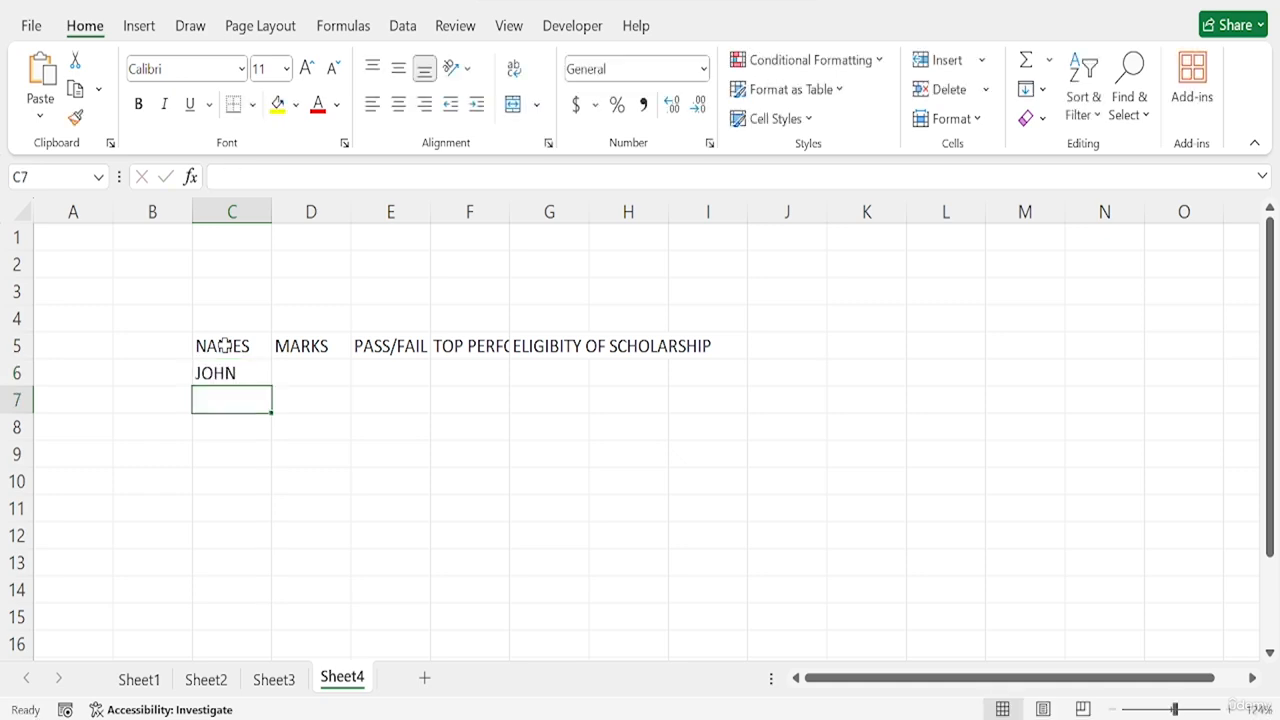
text(SARA)
key(Return)
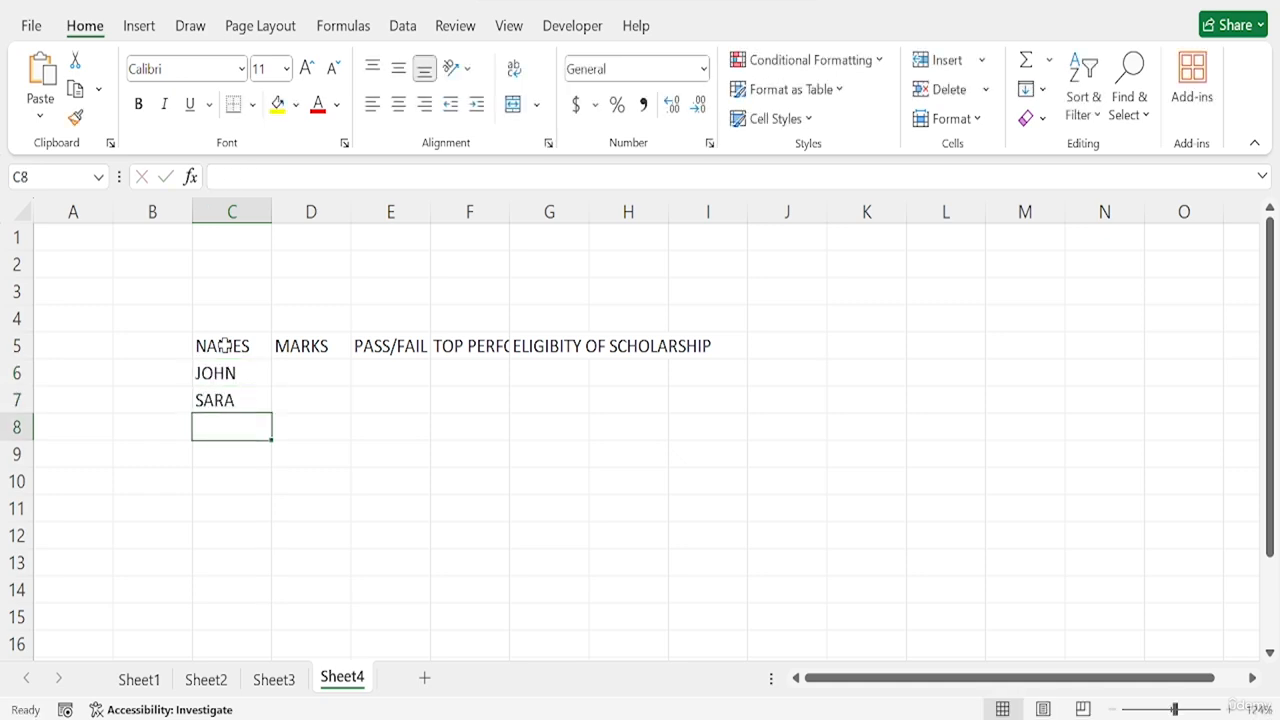
text(JANE)
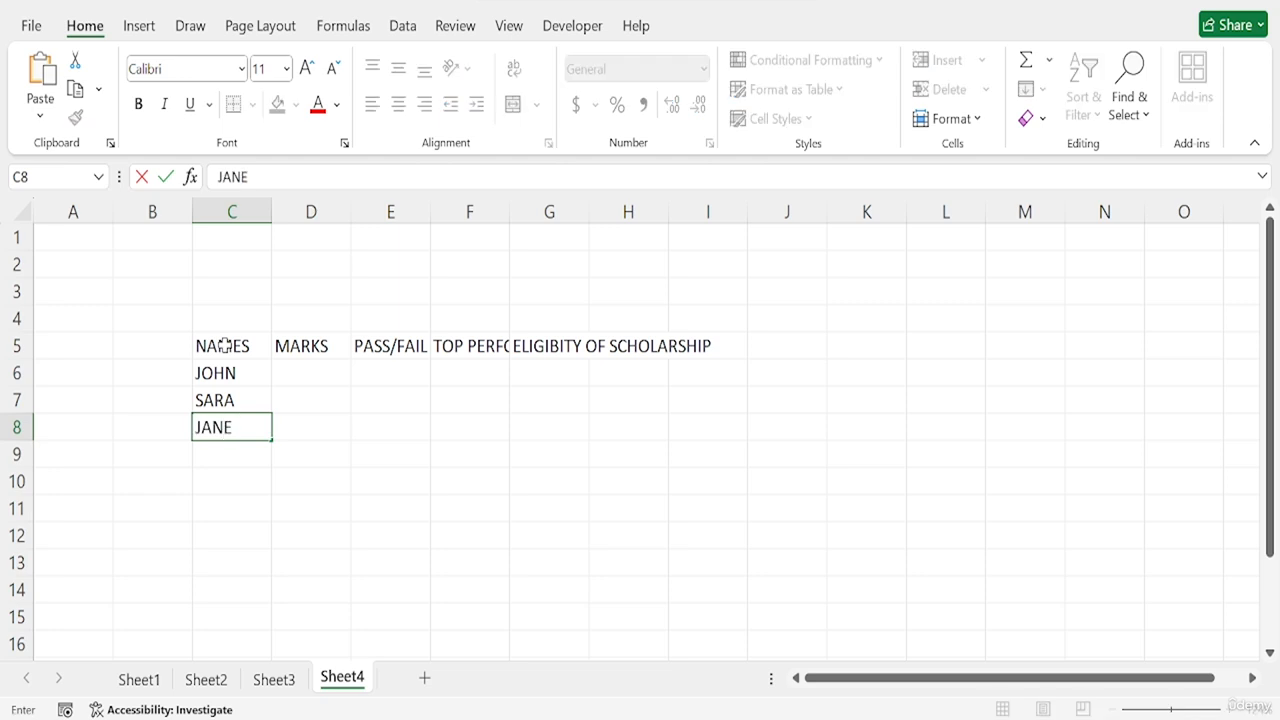
key(Return)
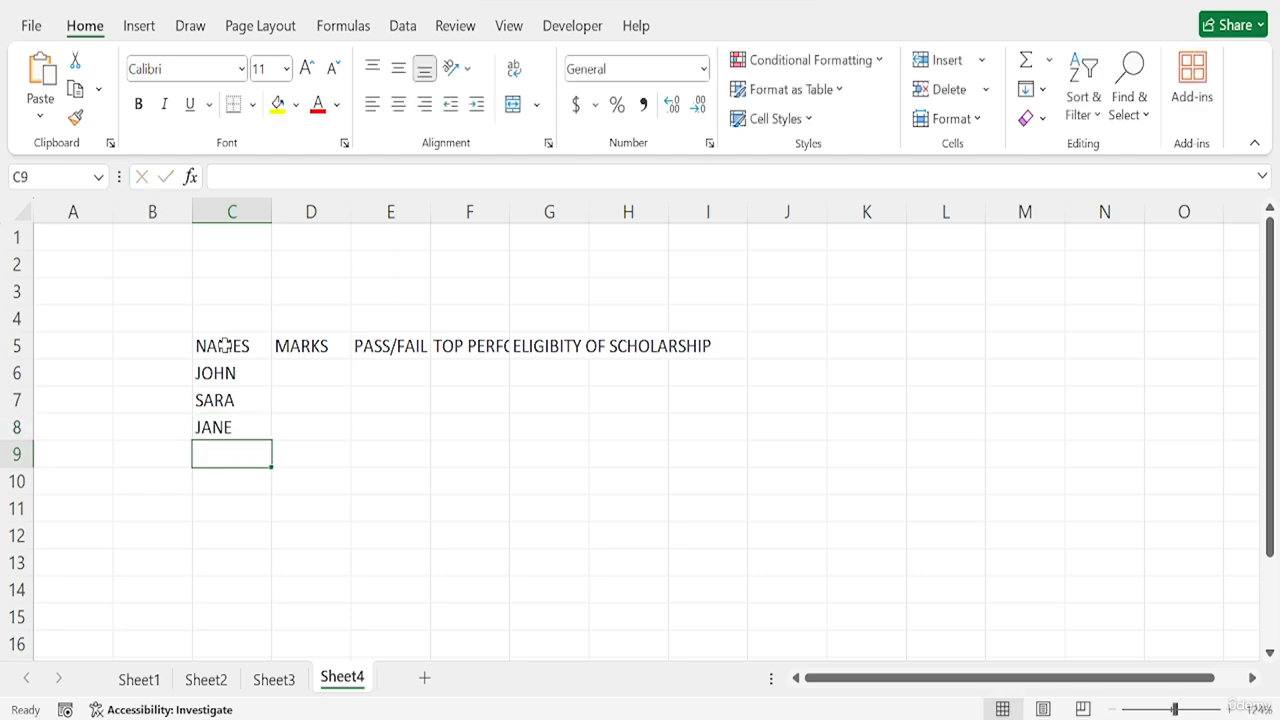
- Enter the marks 80, 55 and 90 in cells D6 to D8
click(291, 371)
text(80)
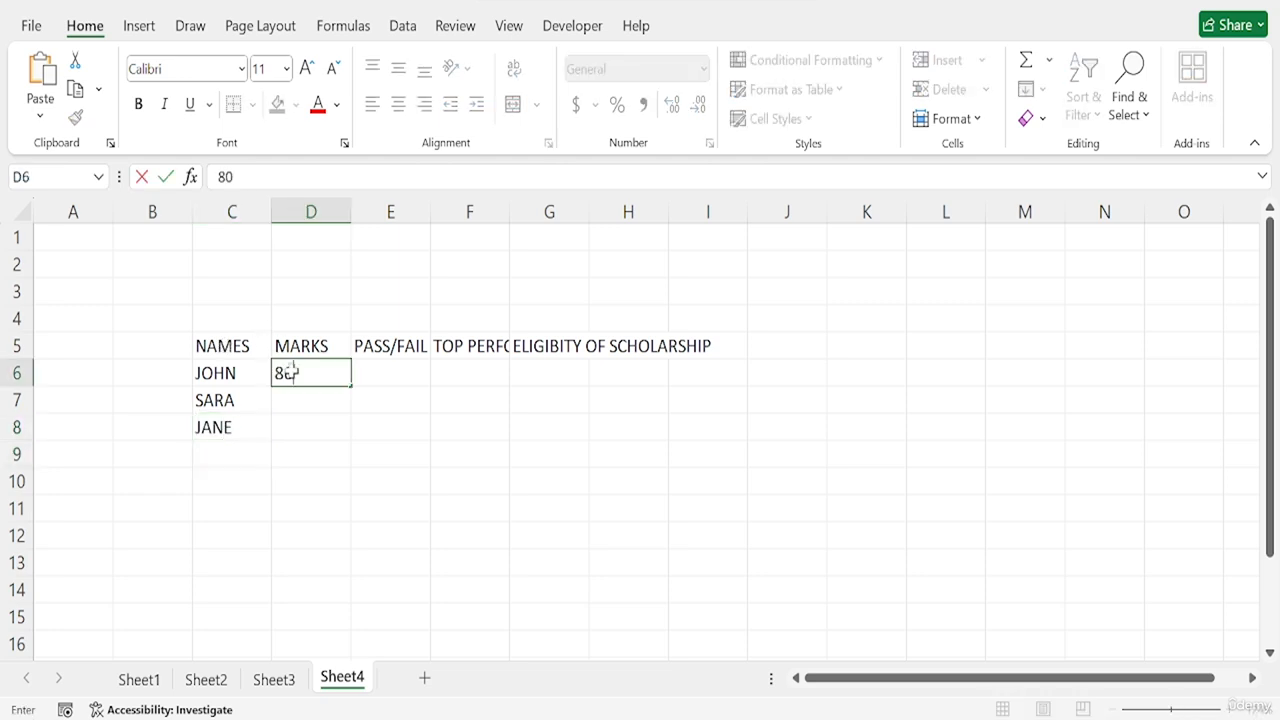
key(Return)
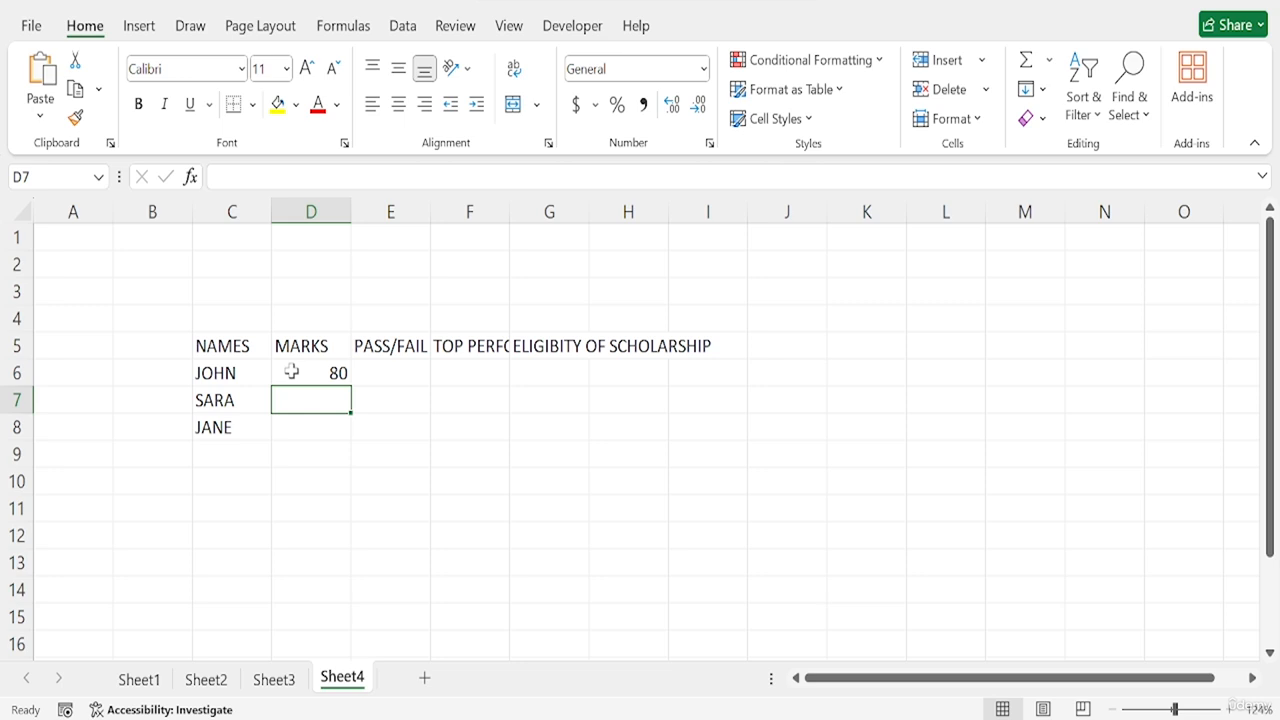
text(55)
key(Return)
text(90)
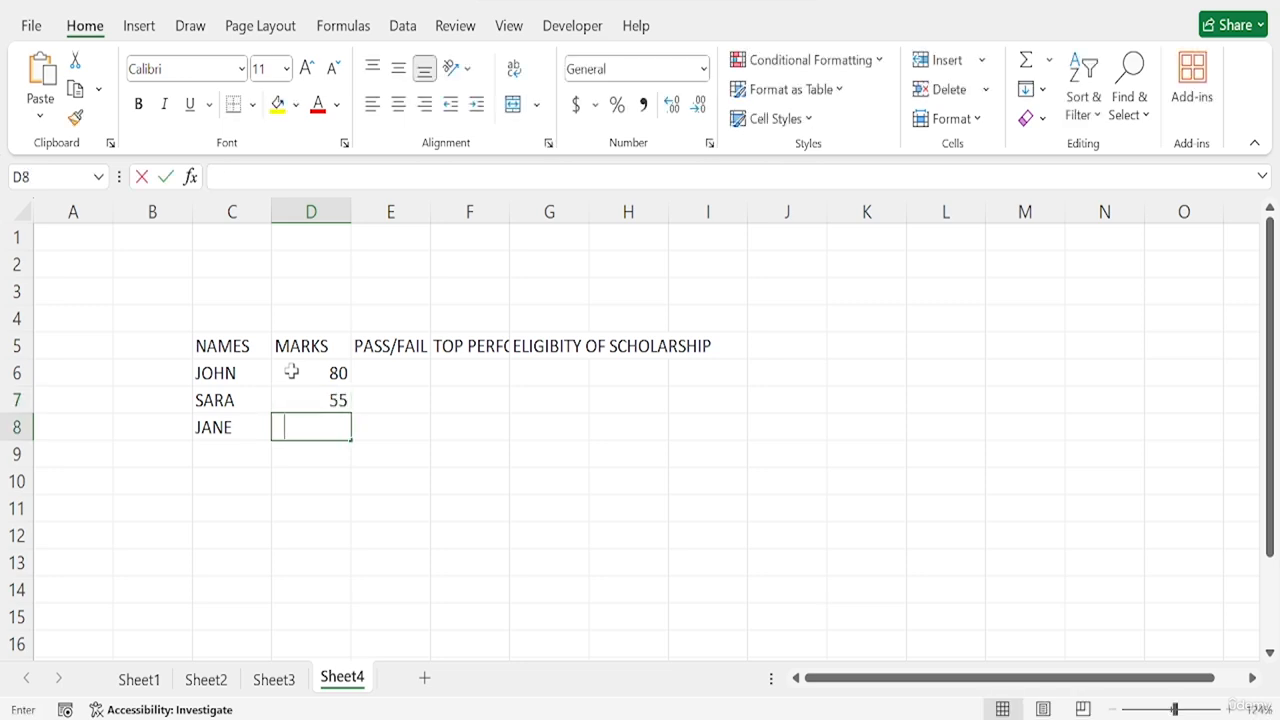
key(Return)
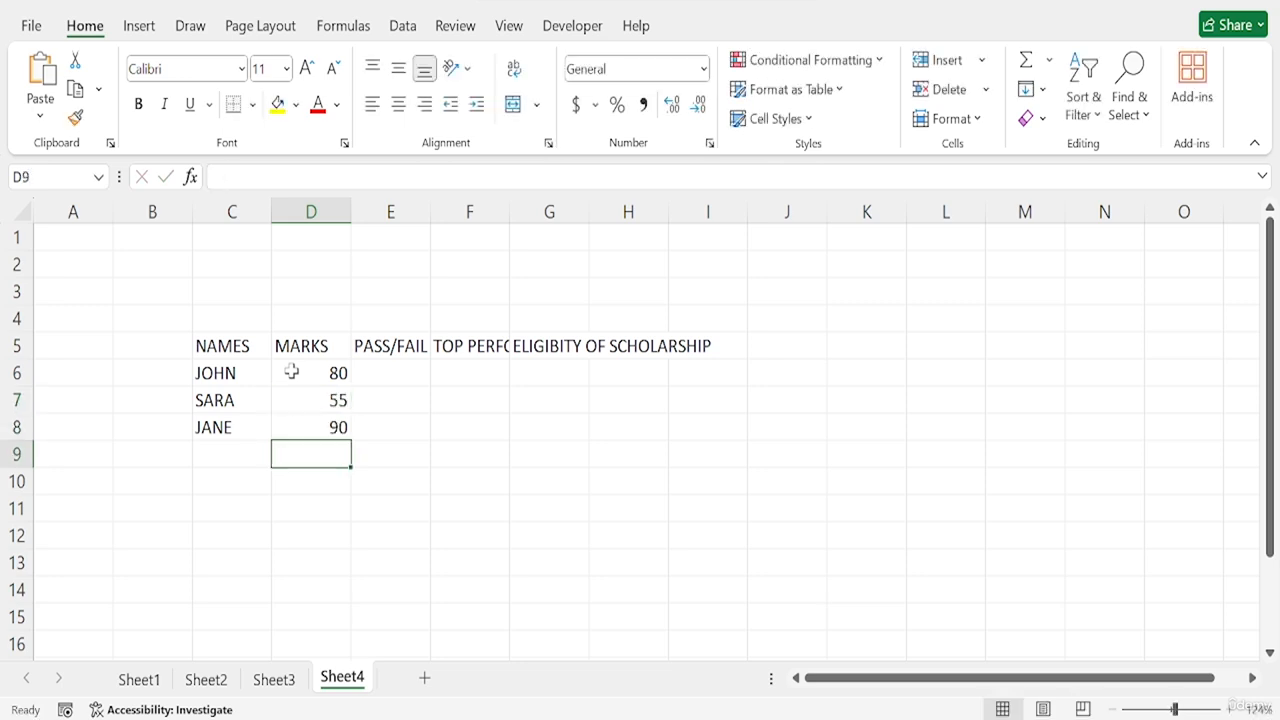
- Convert the range C5:I8 into a table with headers
double_click(366, 372)
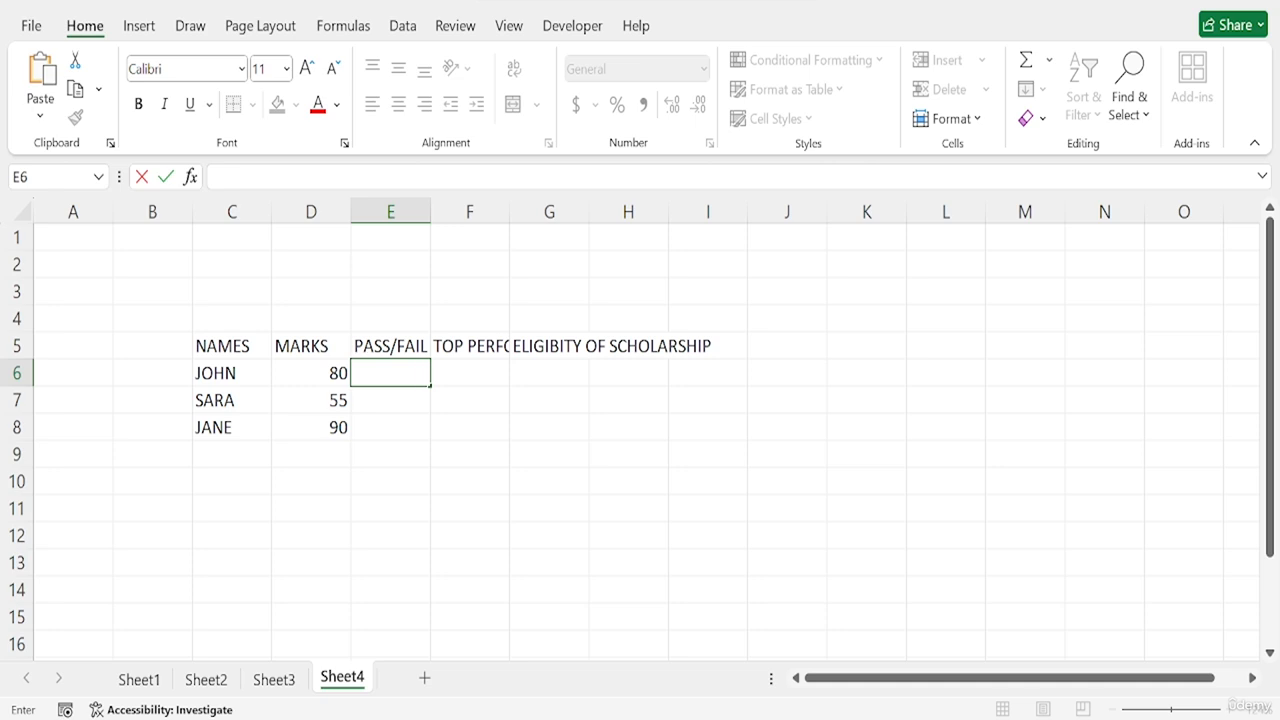
drag(220, 346, 700, 423)
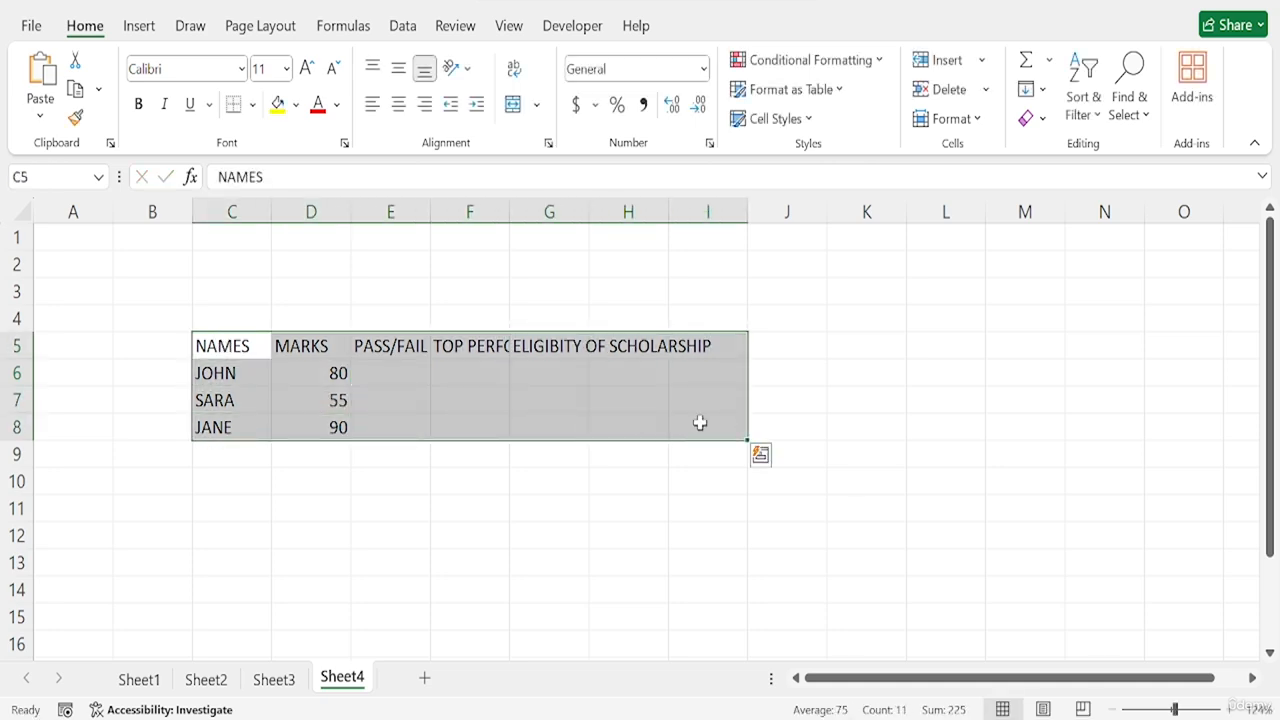
key(ctrl+t)
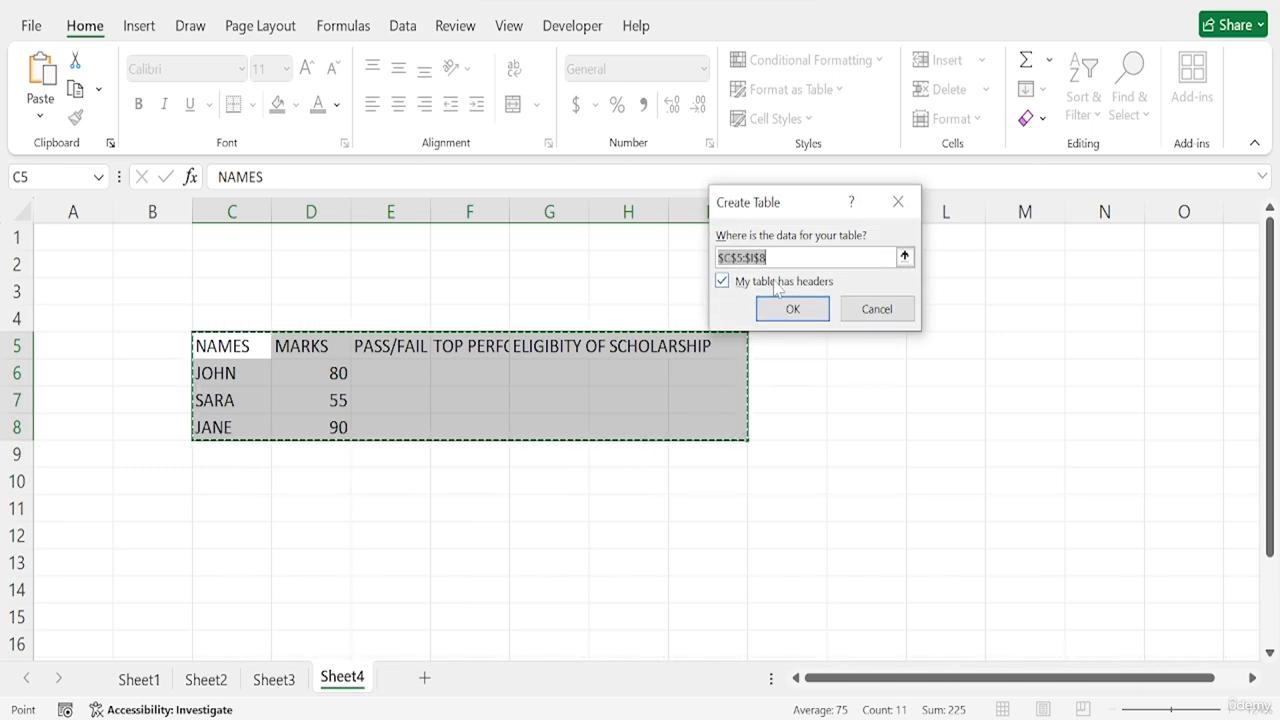
click(812, 312)
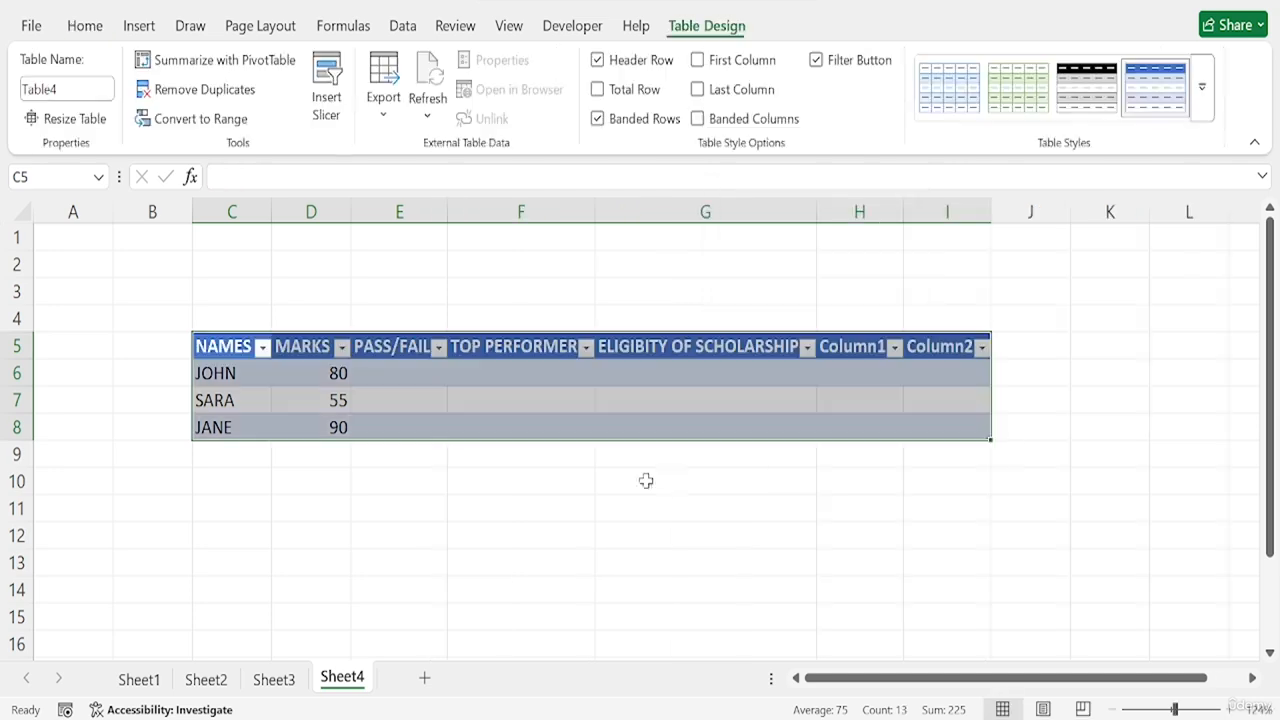
click(533, 472)
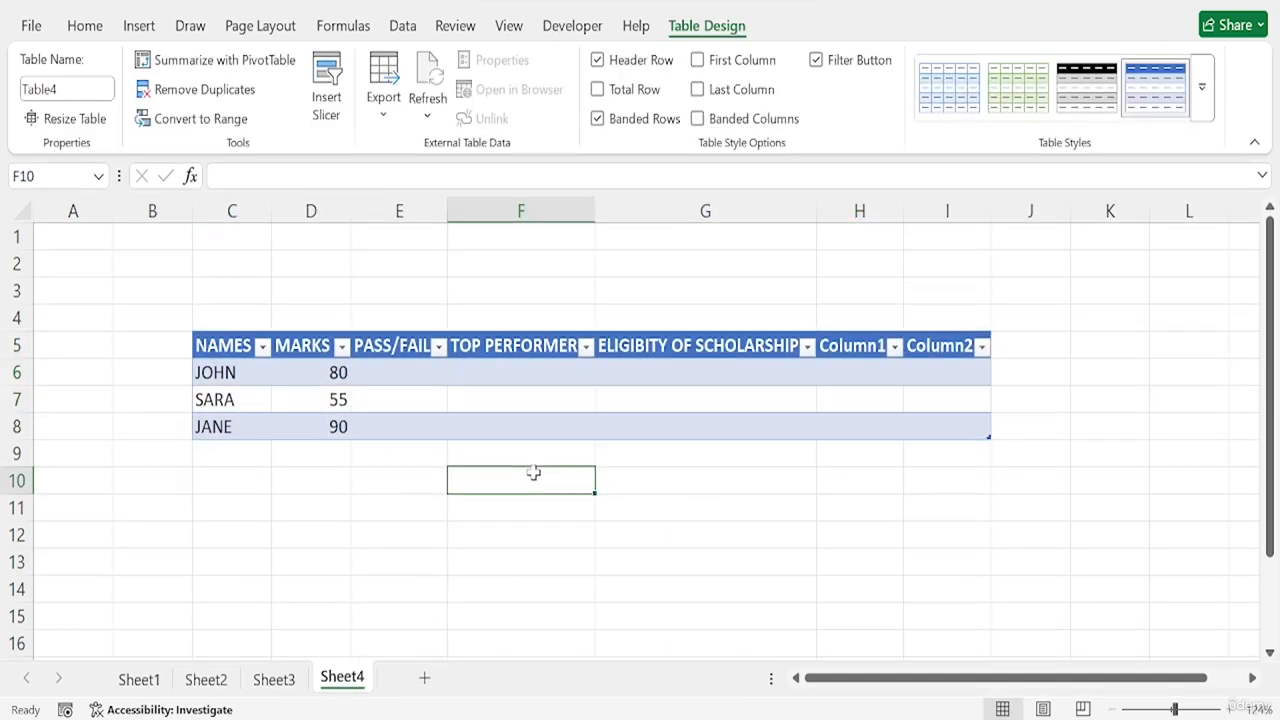
click(397, 377)
click(540, 377)
click(680, 377)
click(866, 377)
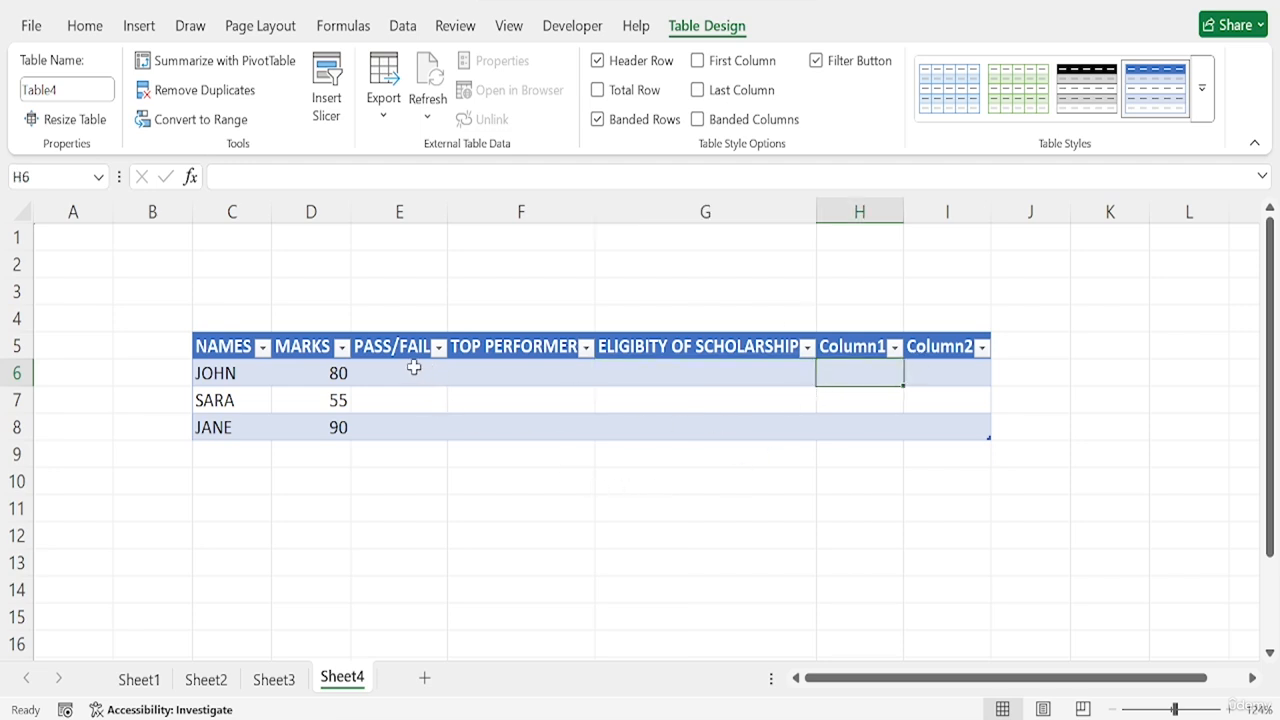
- Delete the two surplus table columns, H and I, headed Column1 and Column2
right_click(858, 212)
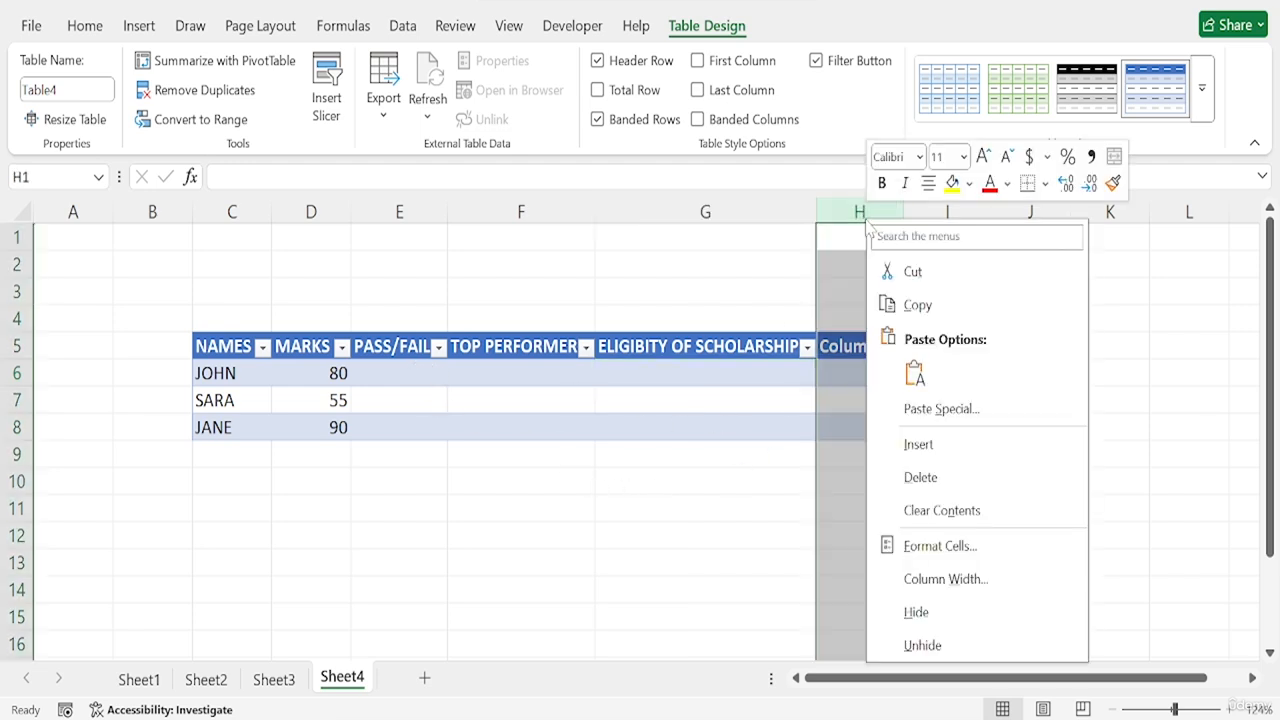
click(745, 530)
drag(858, 211, 923, 205)
right_click(925, 212)
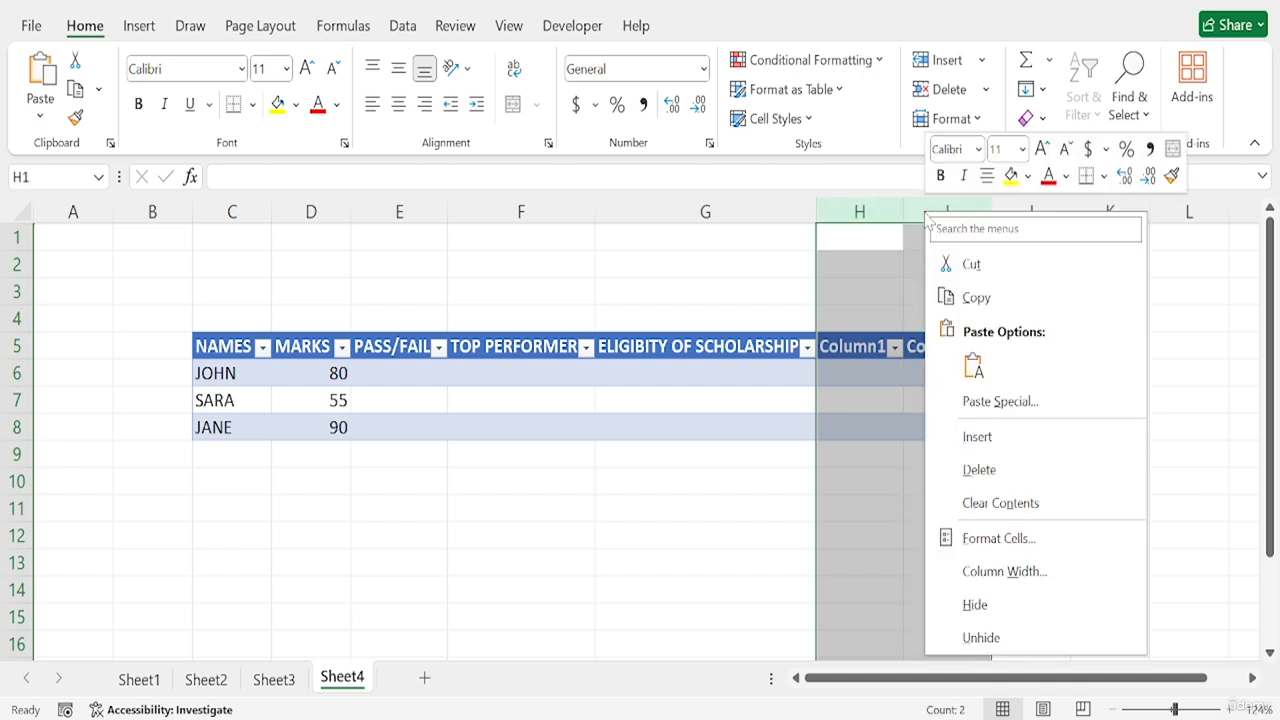
click(994, 466)
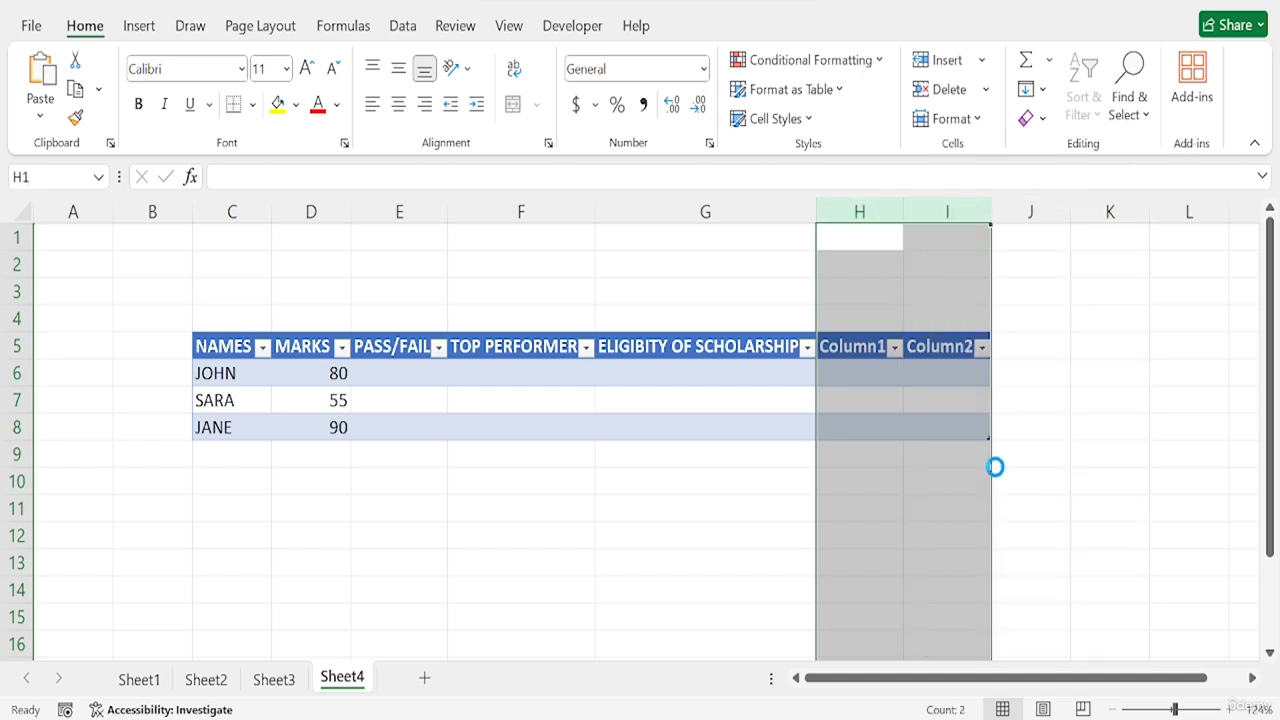
click(394, 382)
key(Home)
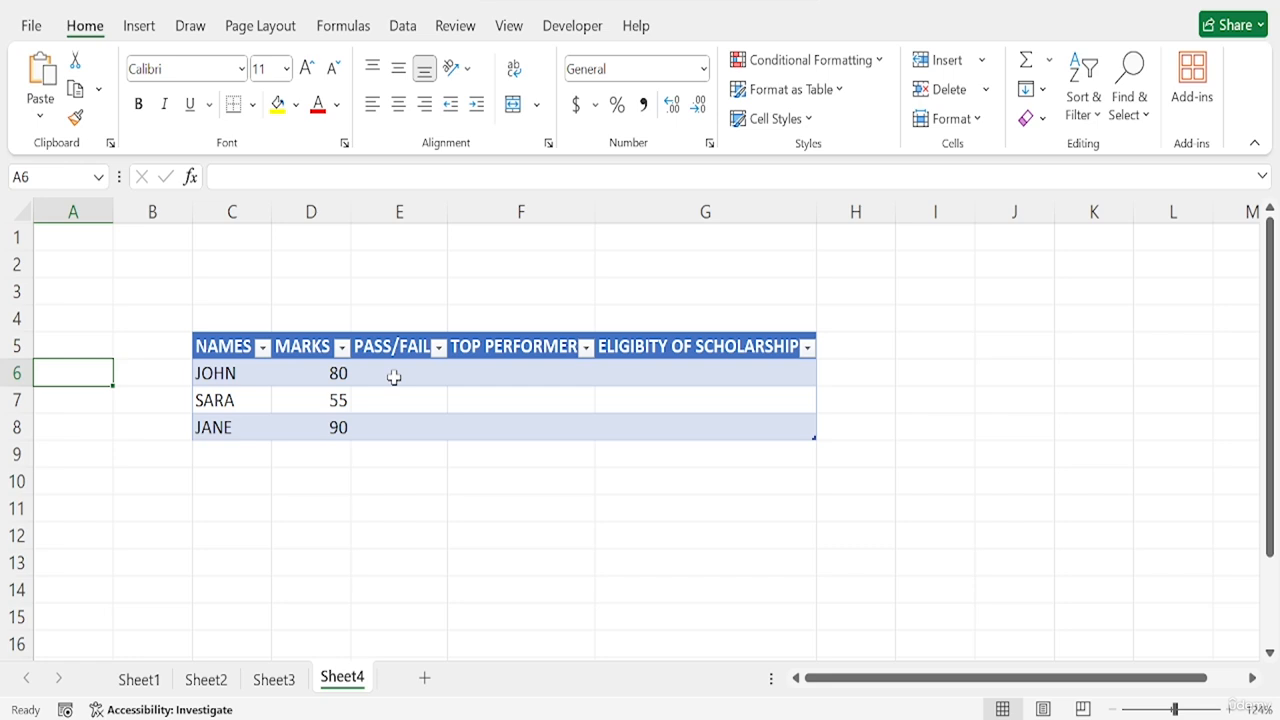
double_click(400, 373)
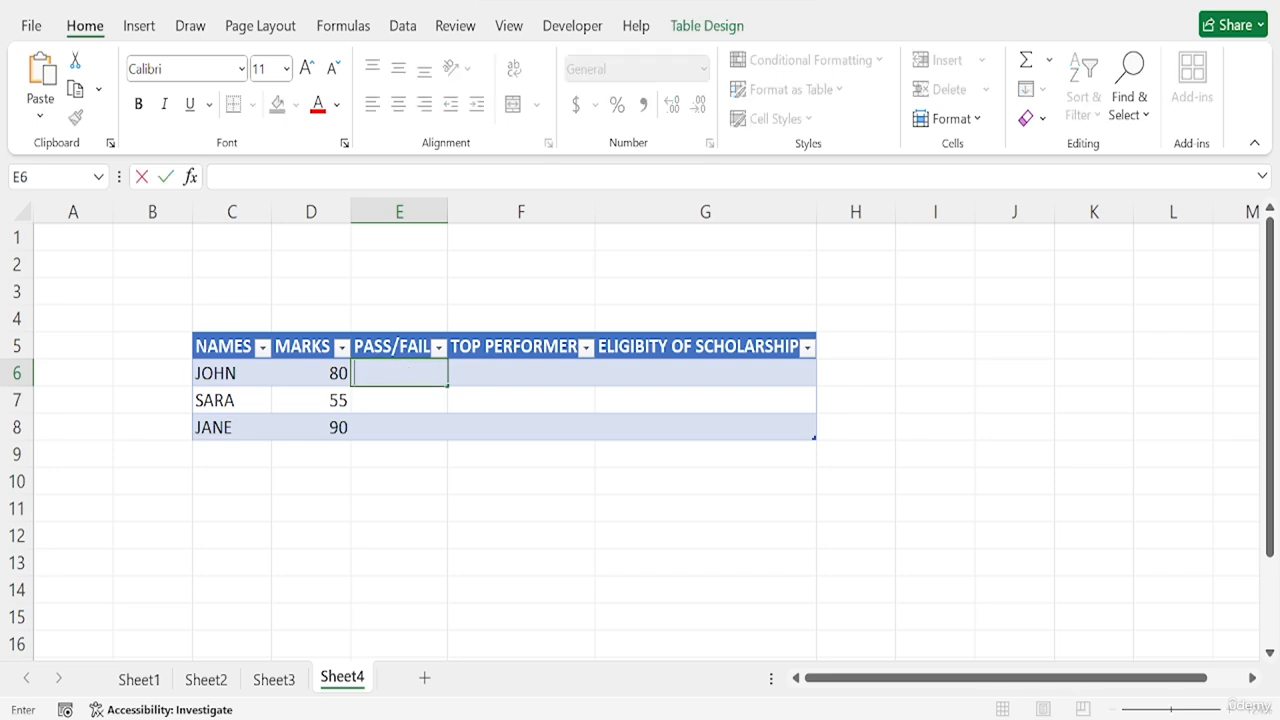
text(=)
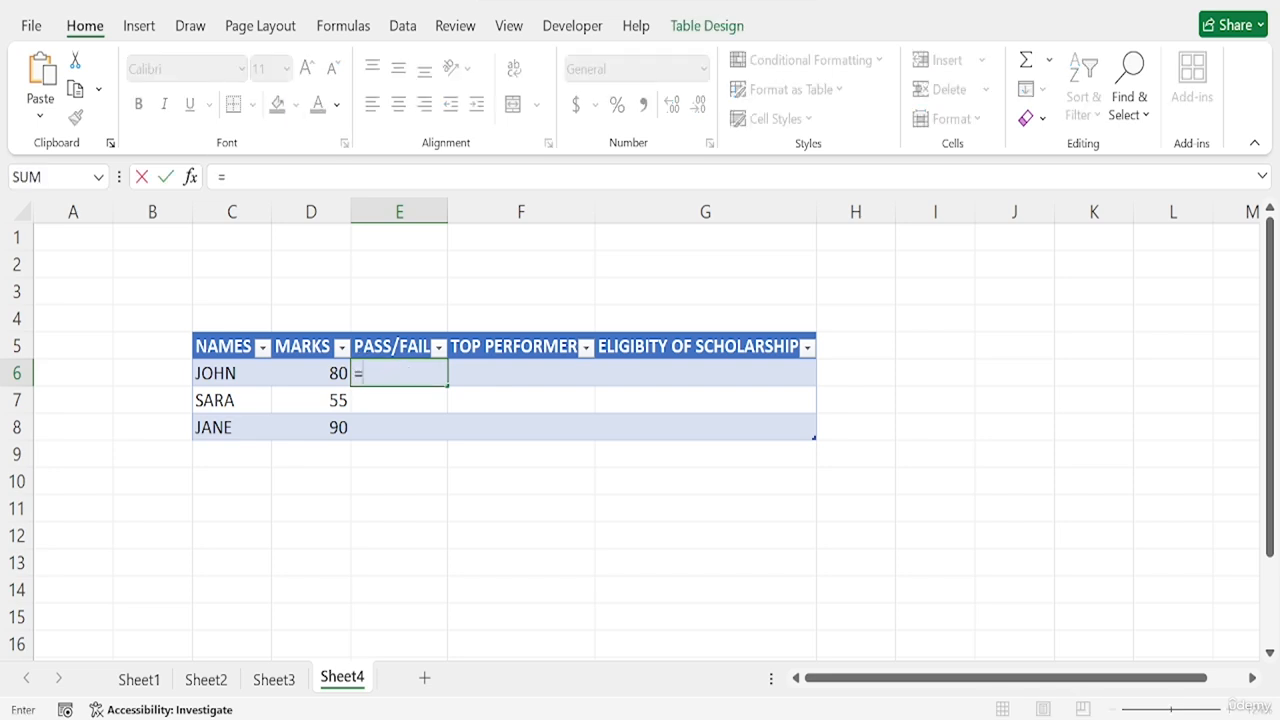
text(IF)
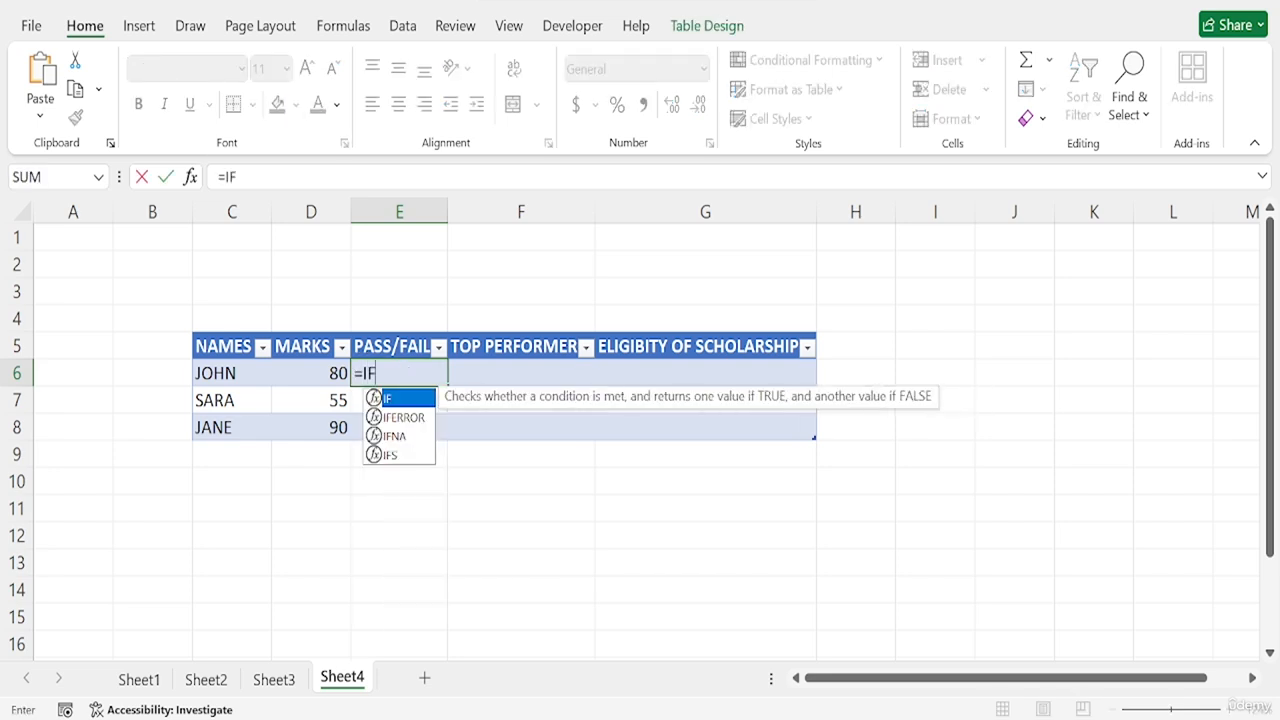
text(()
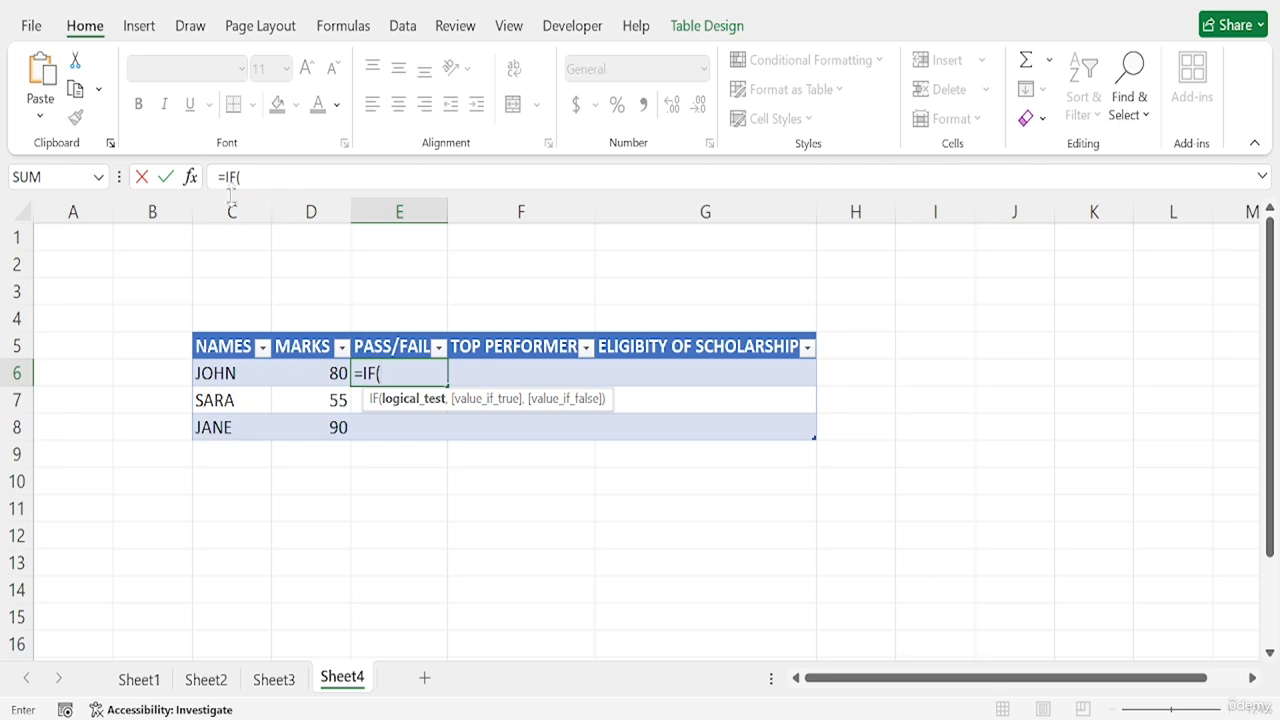
click(190, 177)
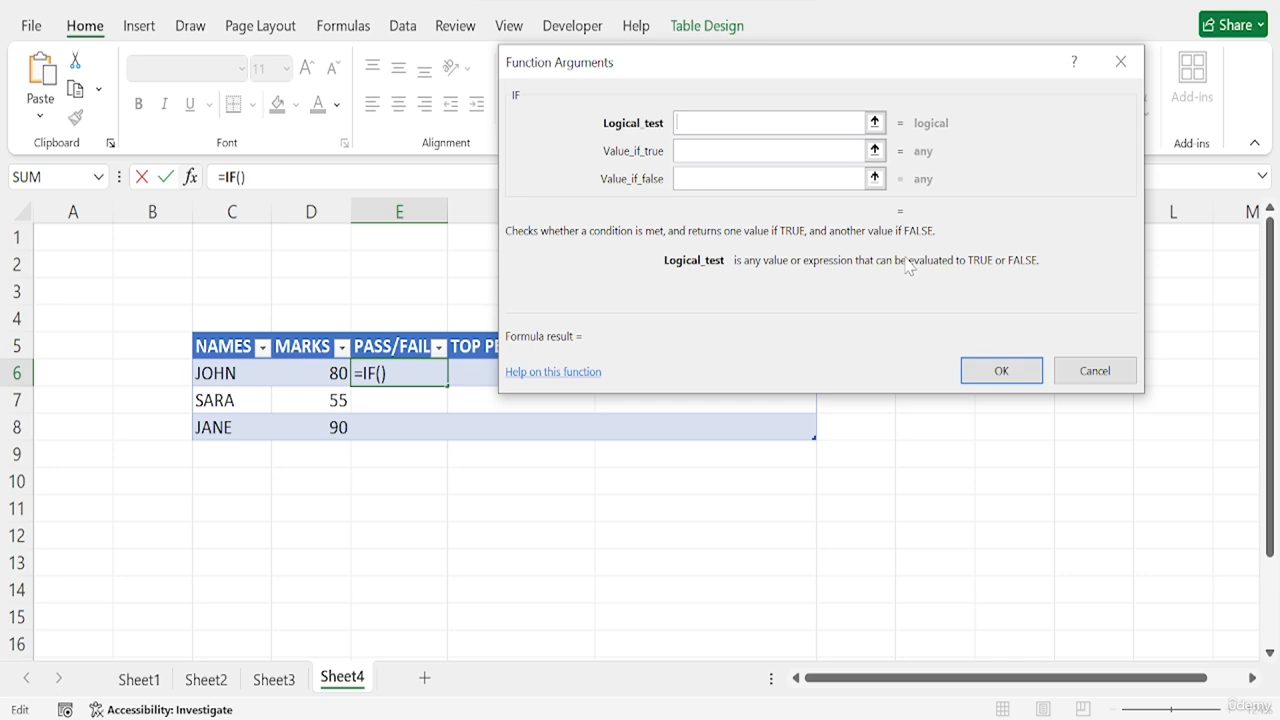
click(323, 372)
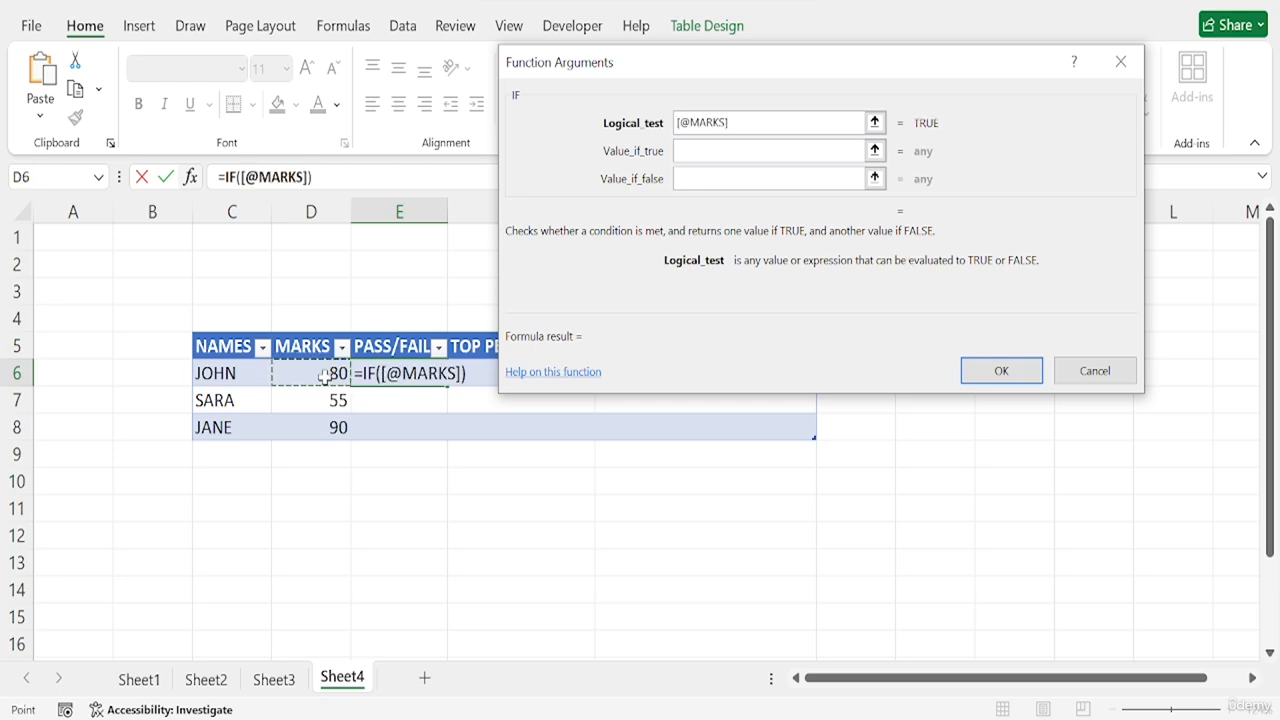
text(>=)
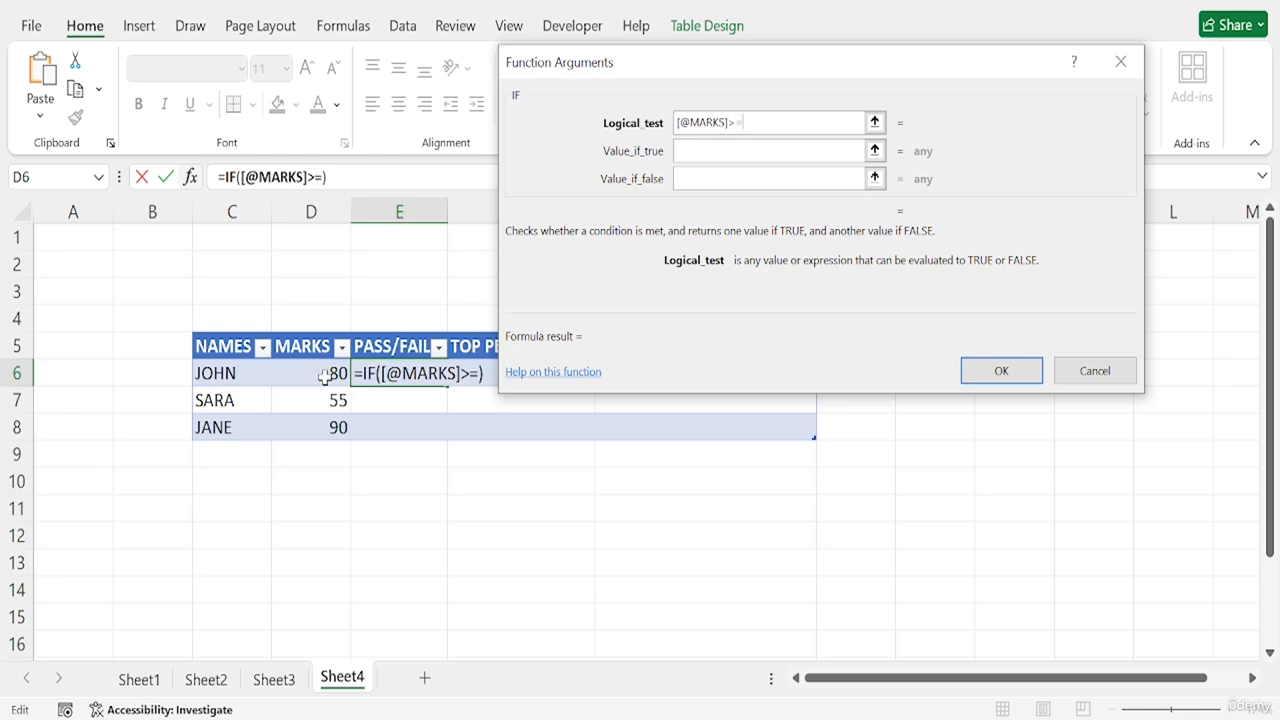
text(60)
key(Tab)
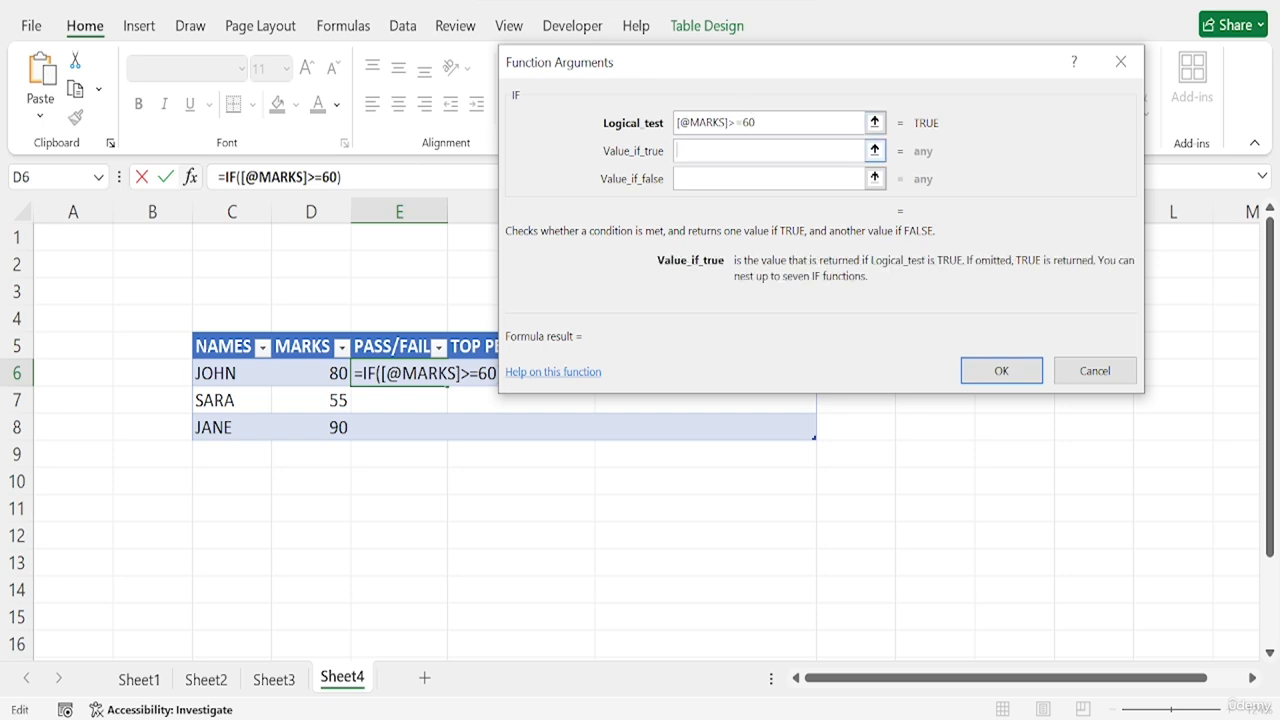
- Set the IF function to return PASS when true and FAIL when false, and apply it to the PASS/FAIL column
text(PASS)
key(Tab)
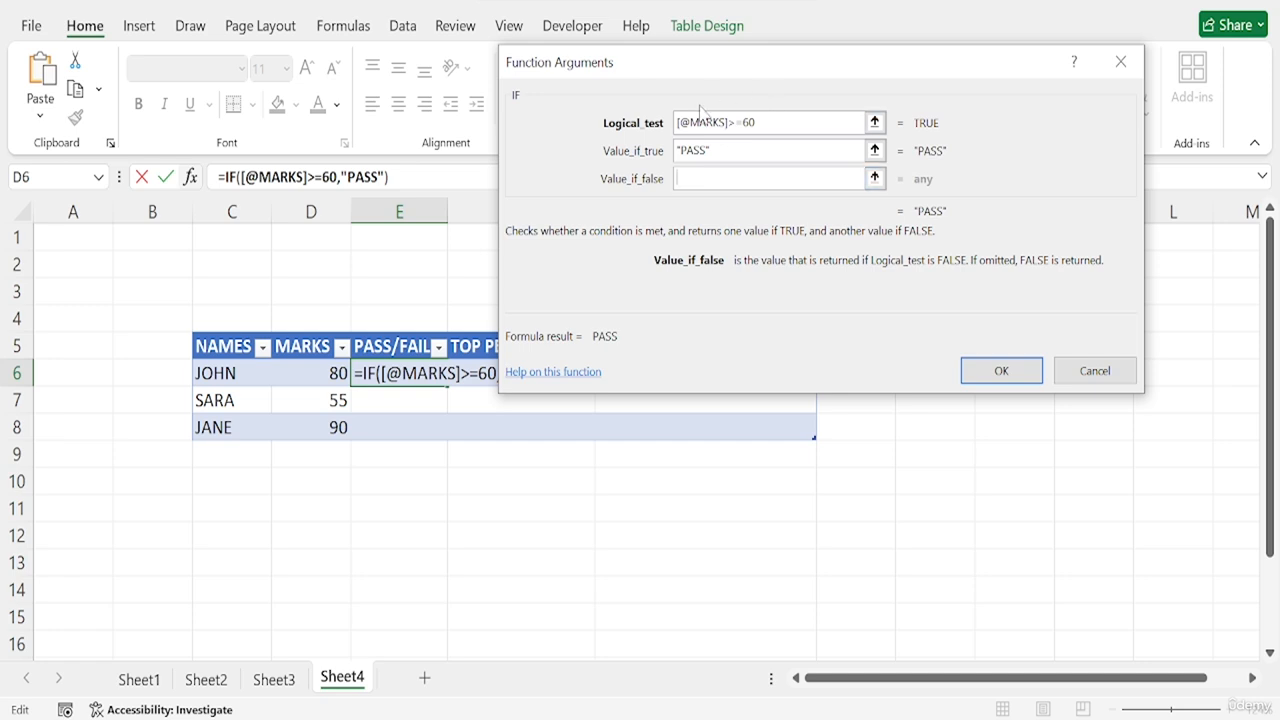
text(FAIL)
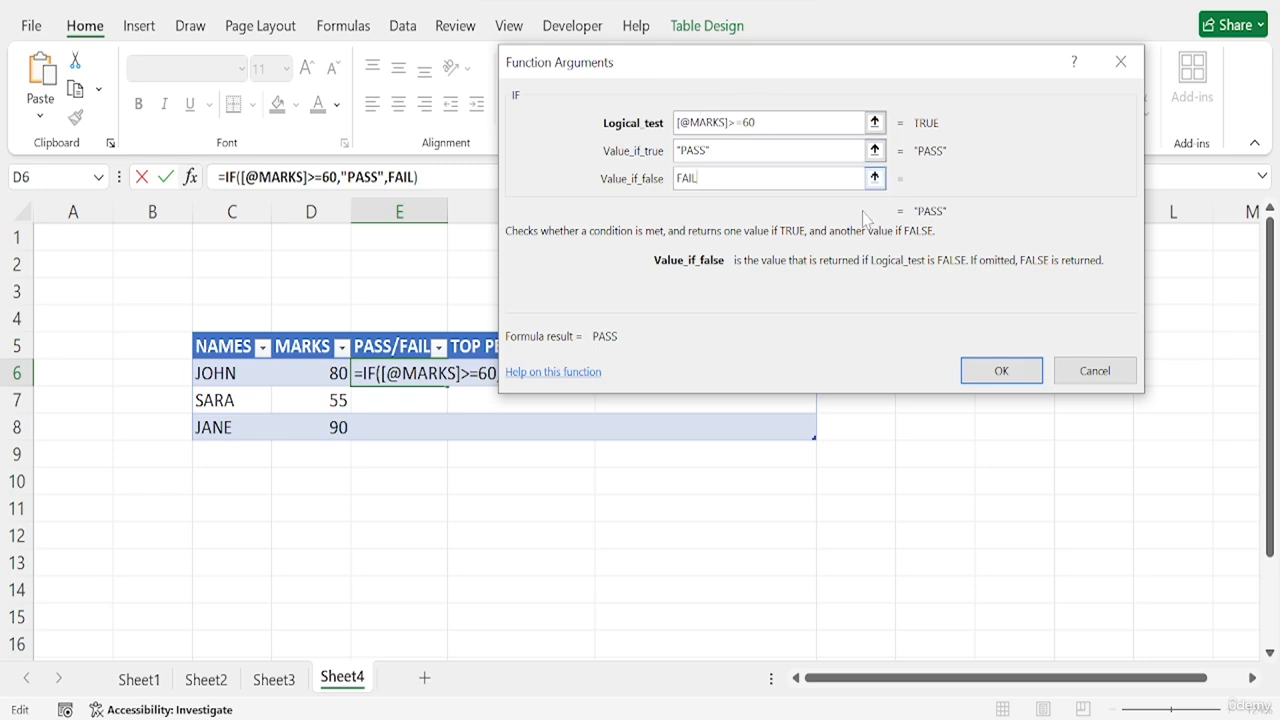
click(1003, 372)
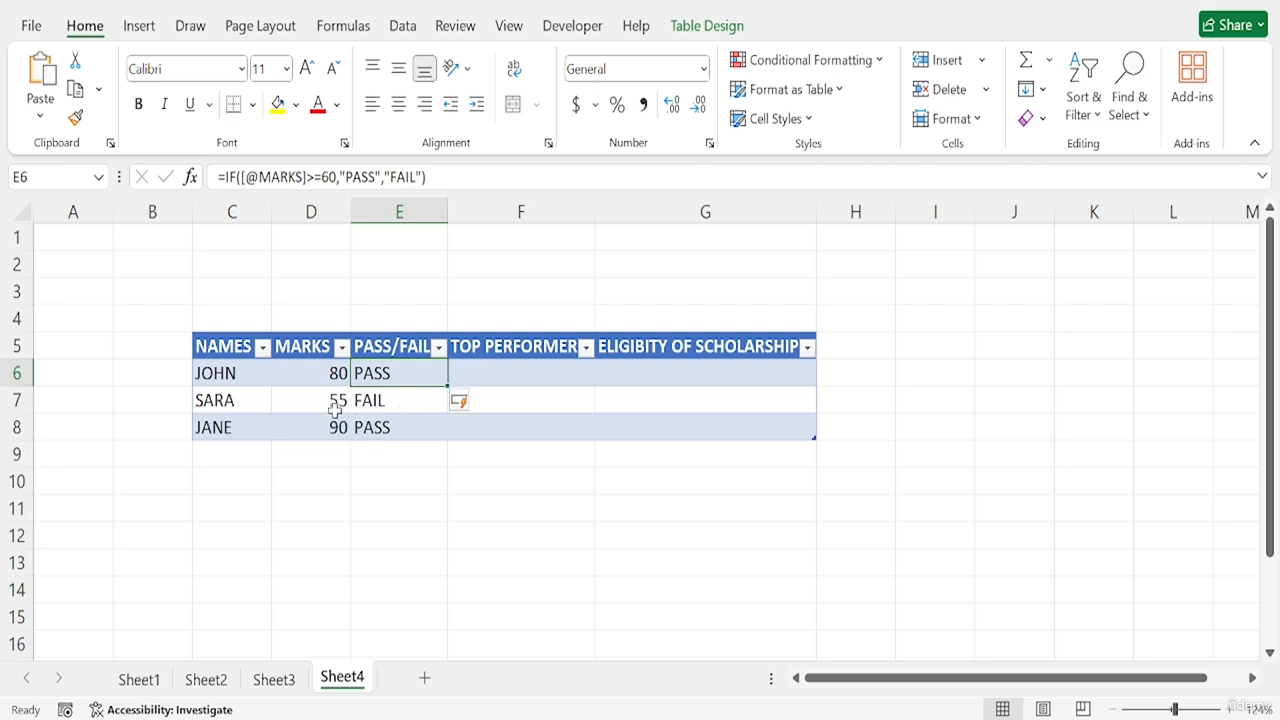
click(411, 436)
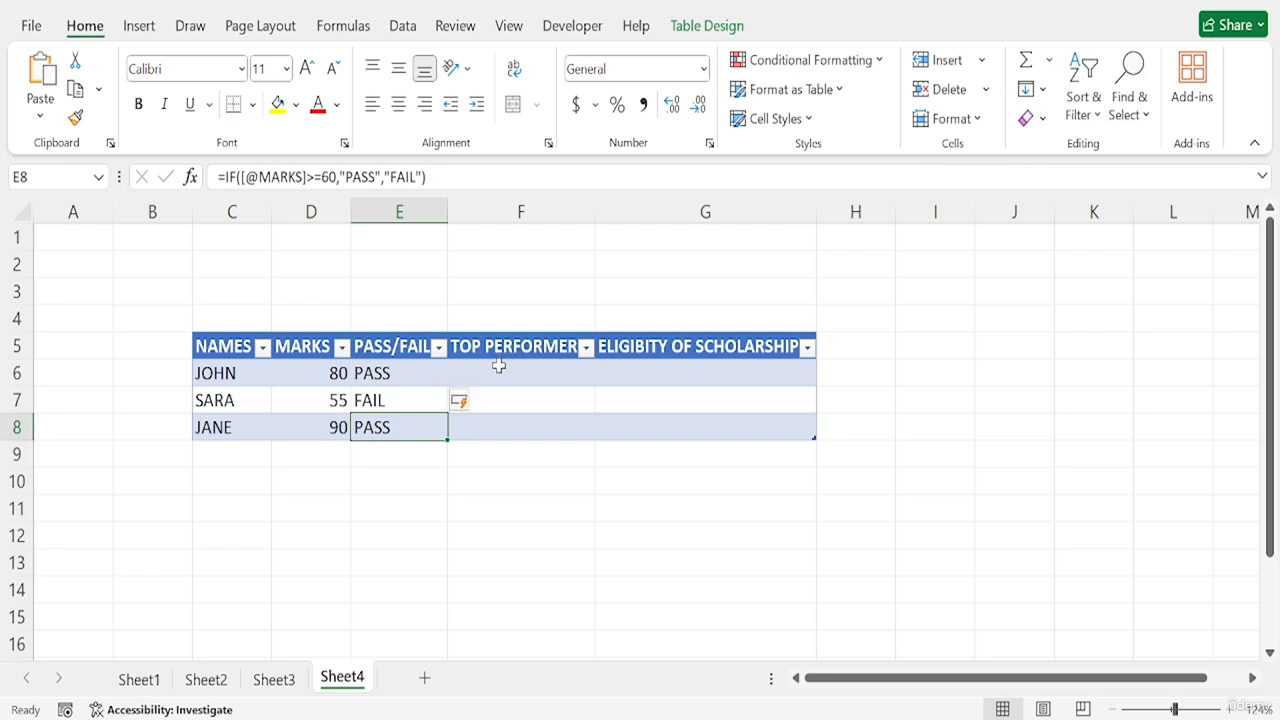
double_click(594, 200)
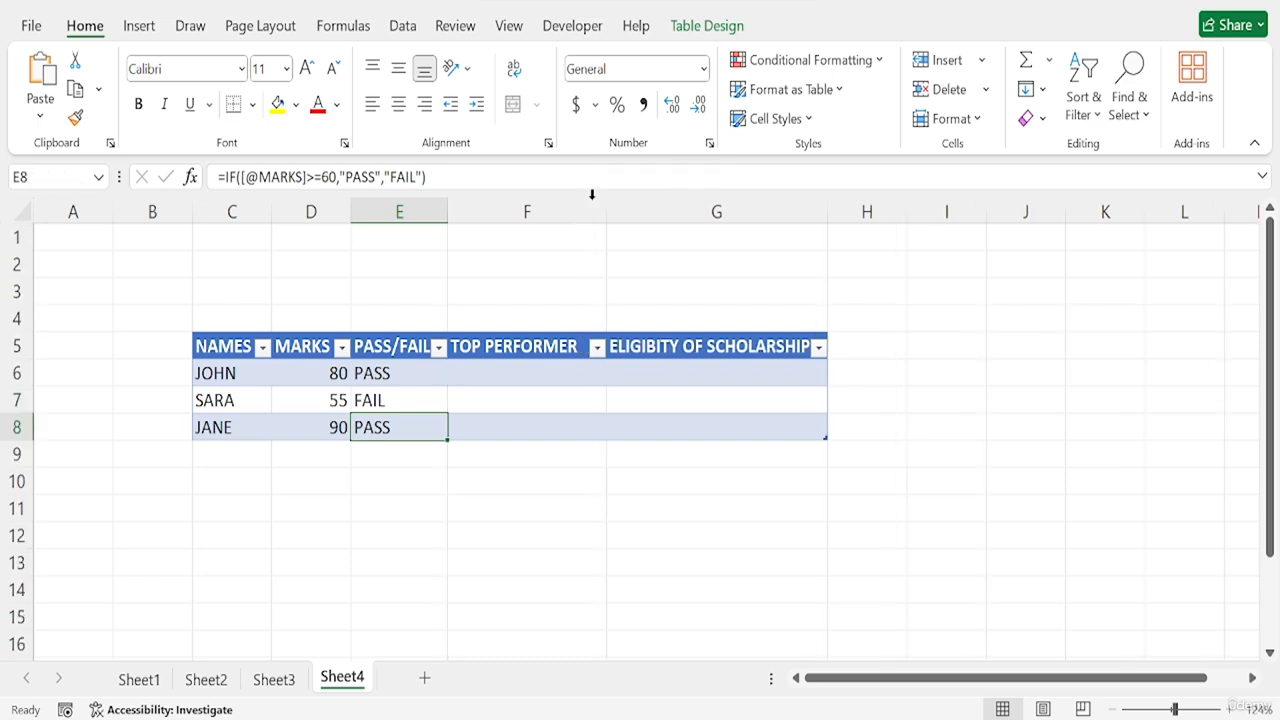
click(486, 369)
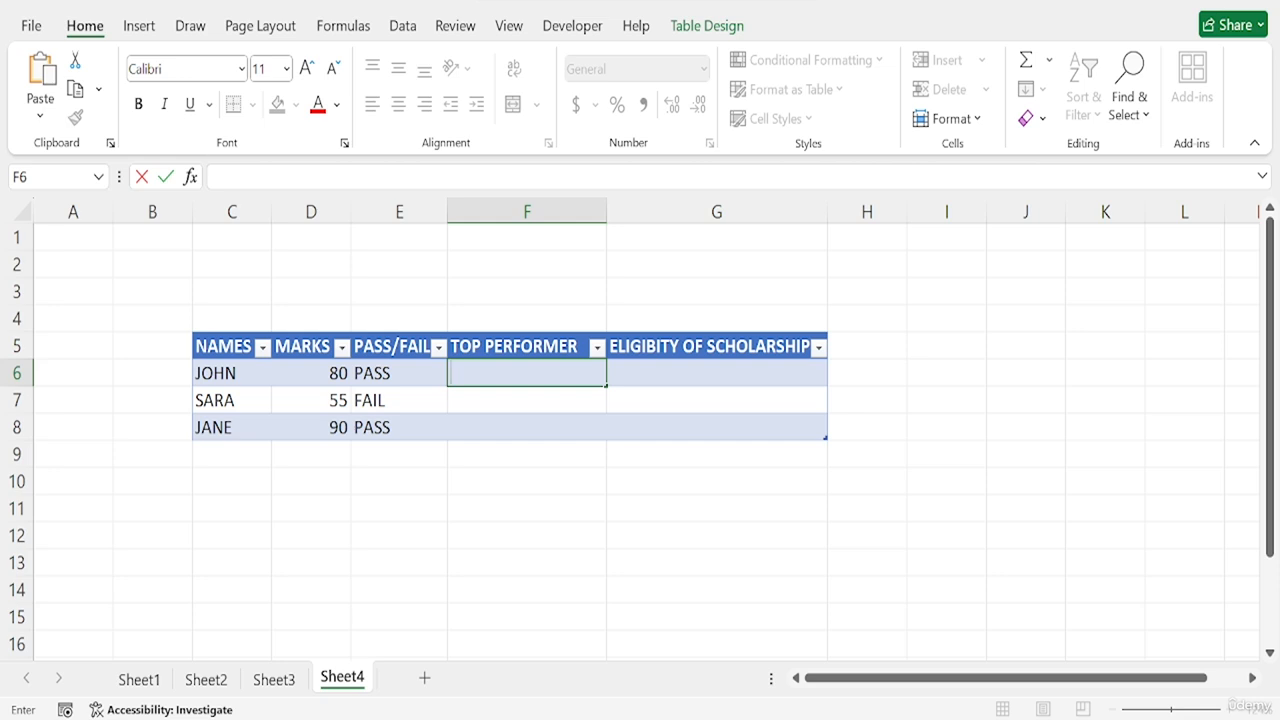
text(=AN)
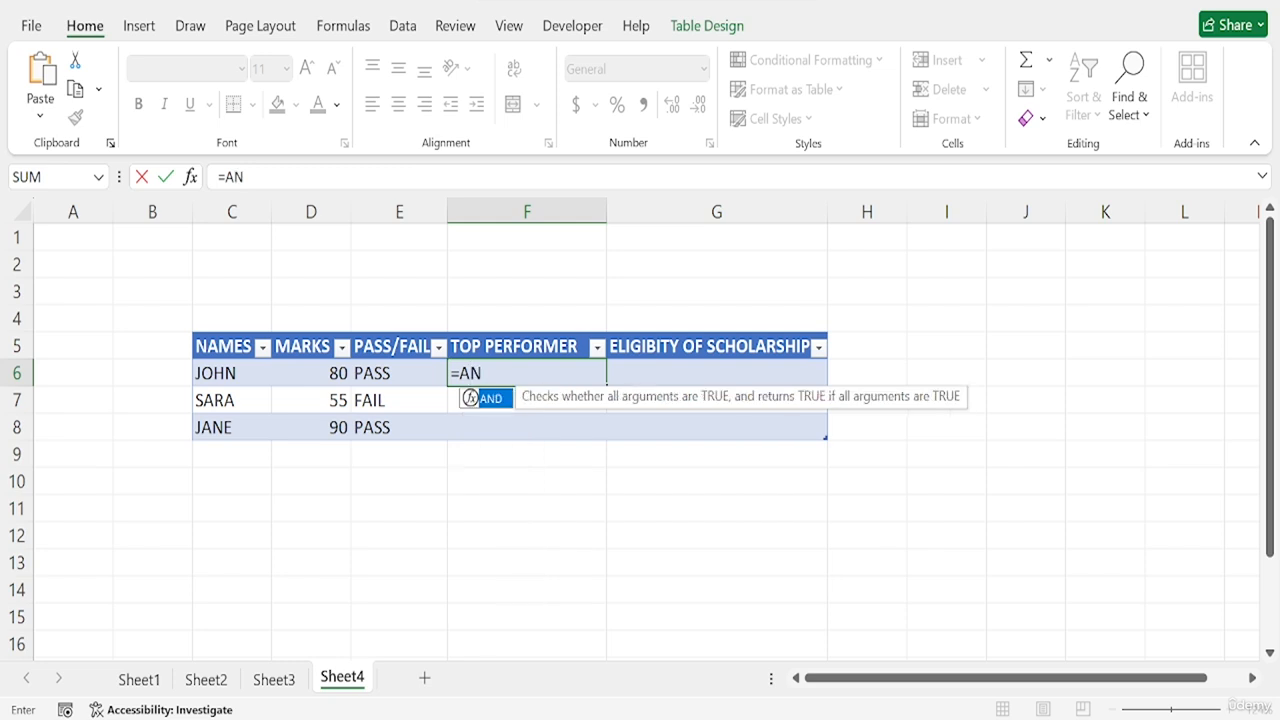
text(D()
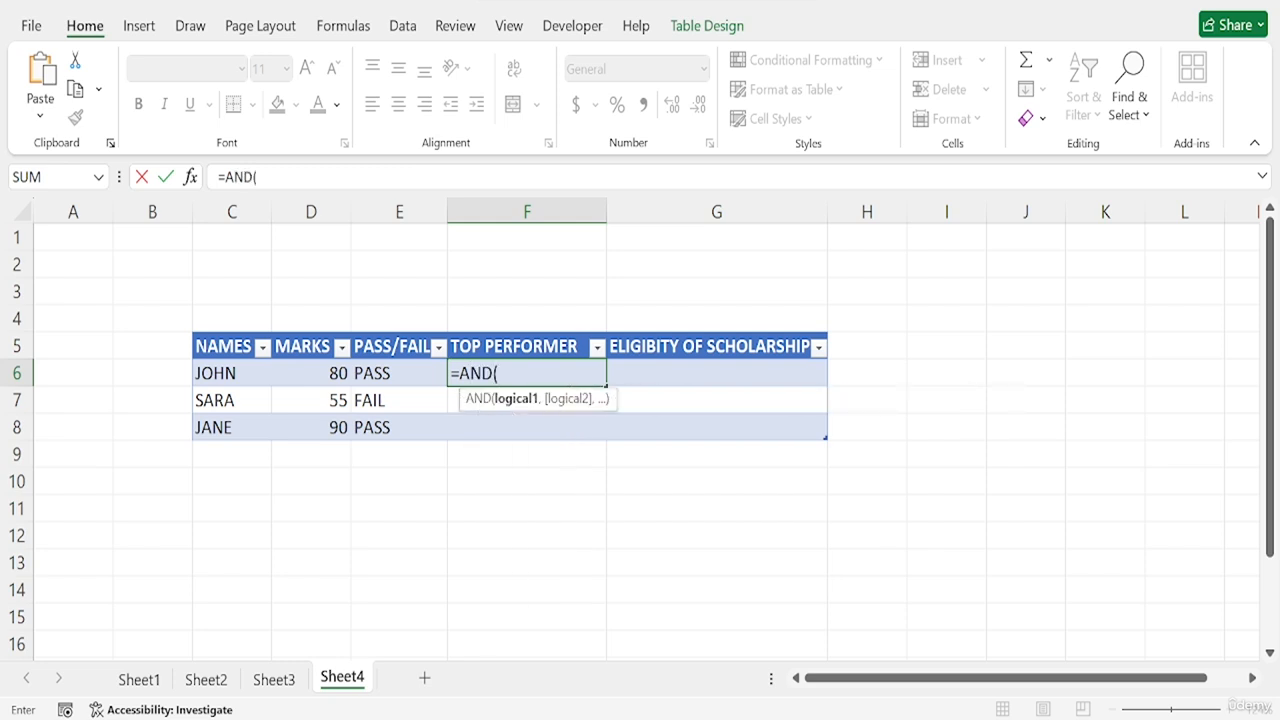
click(190, 177)
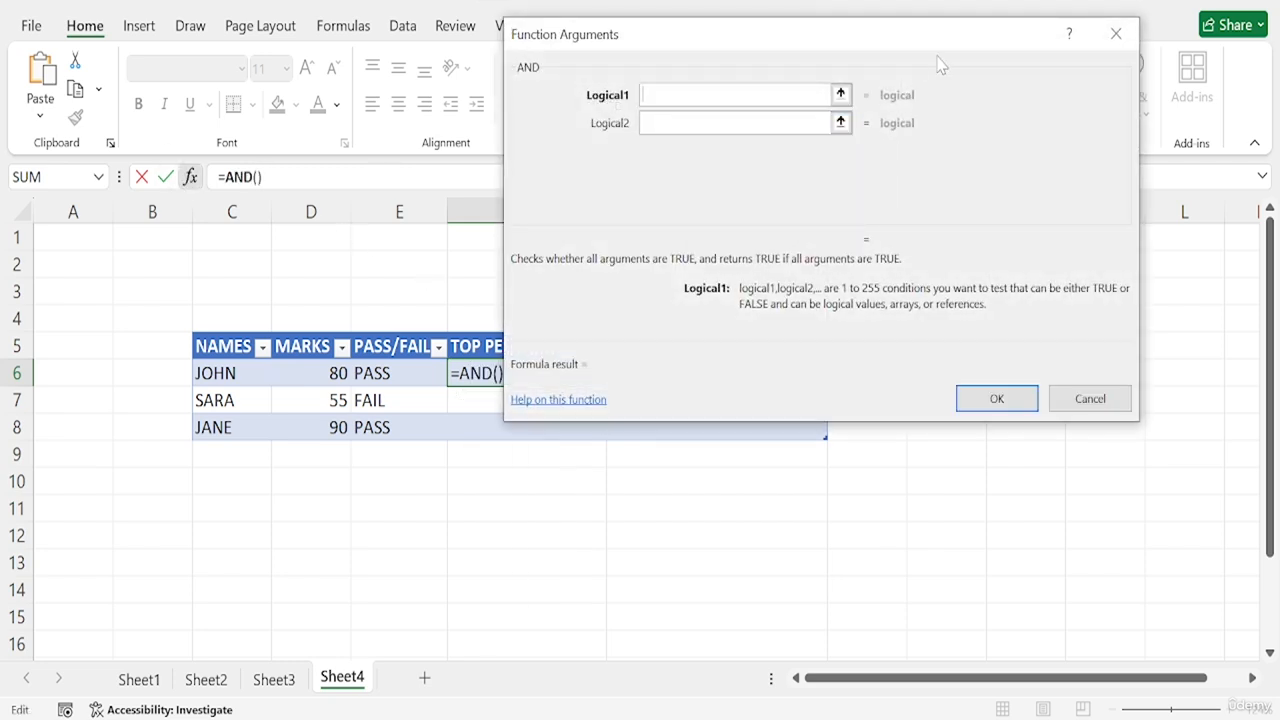
drag(783, 54, 841, 74)
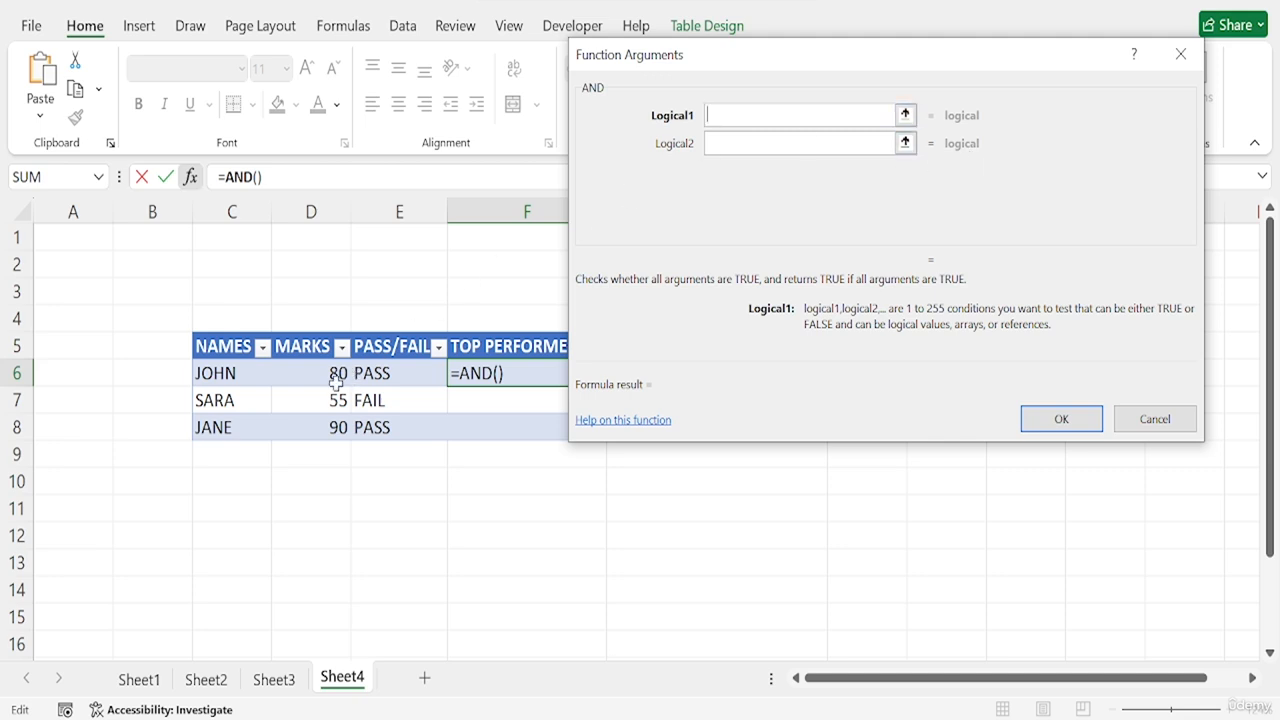
click(311, 374)
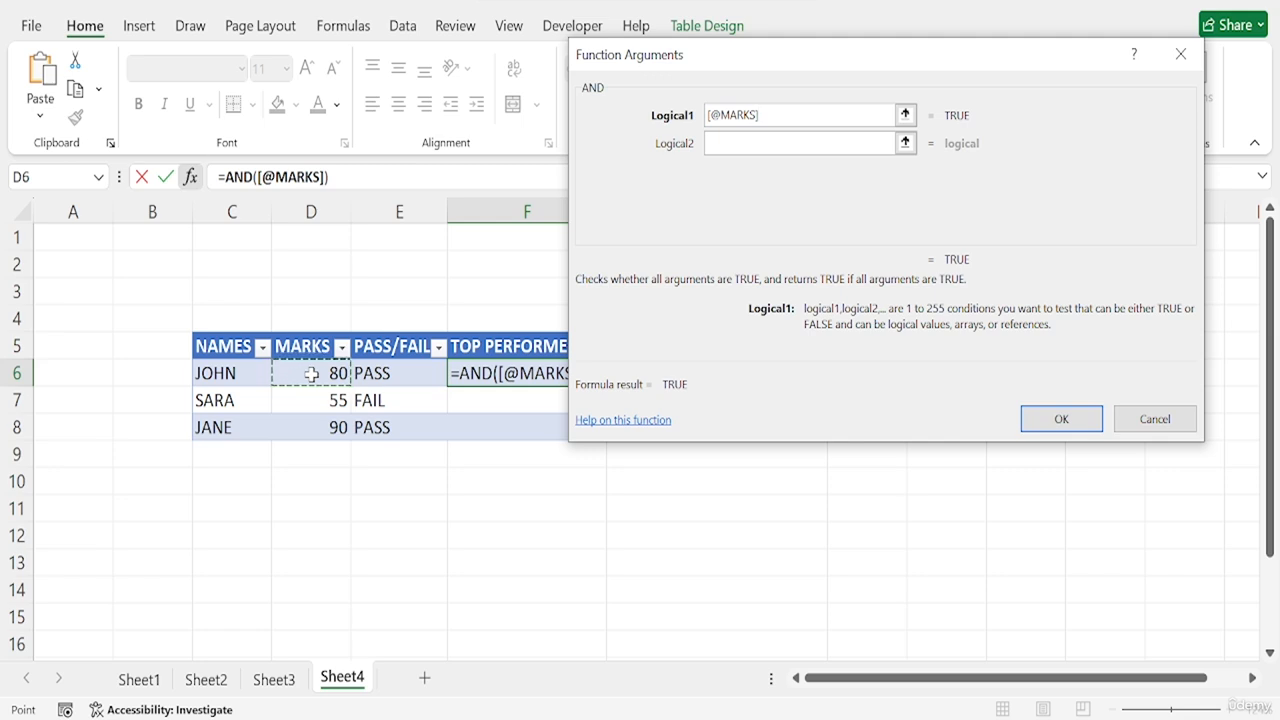
text(>)
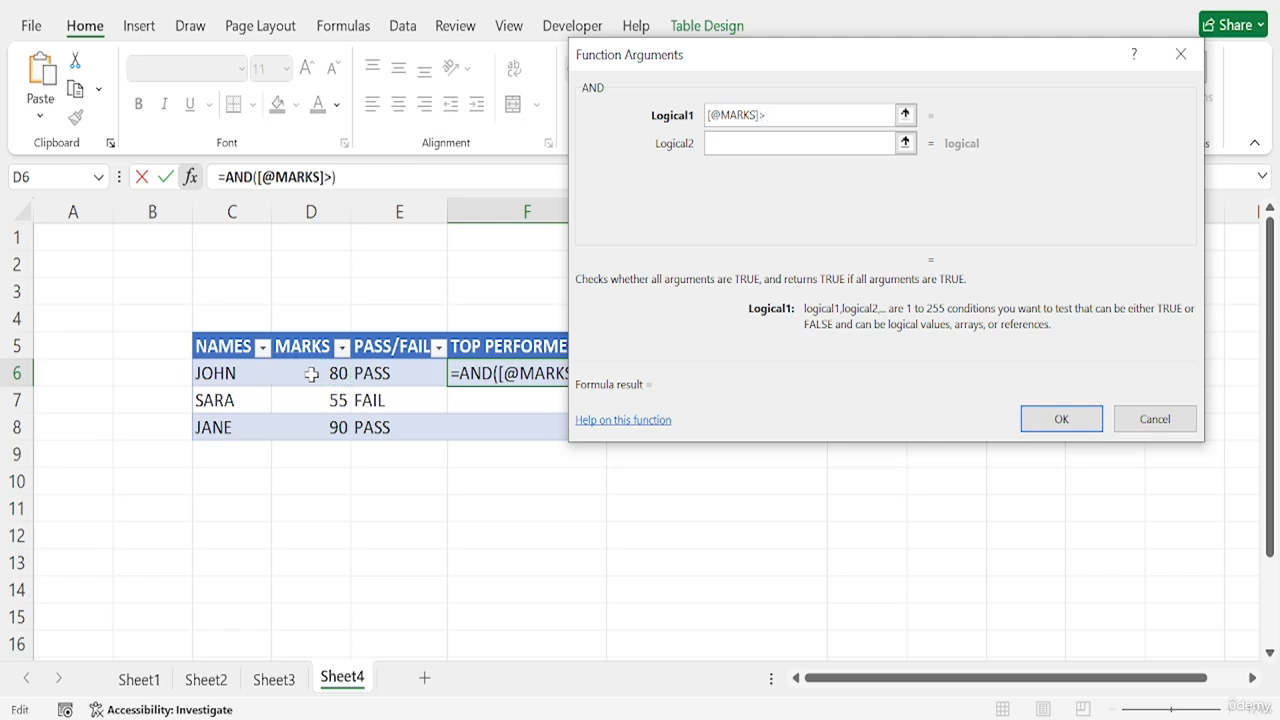
text(=85)
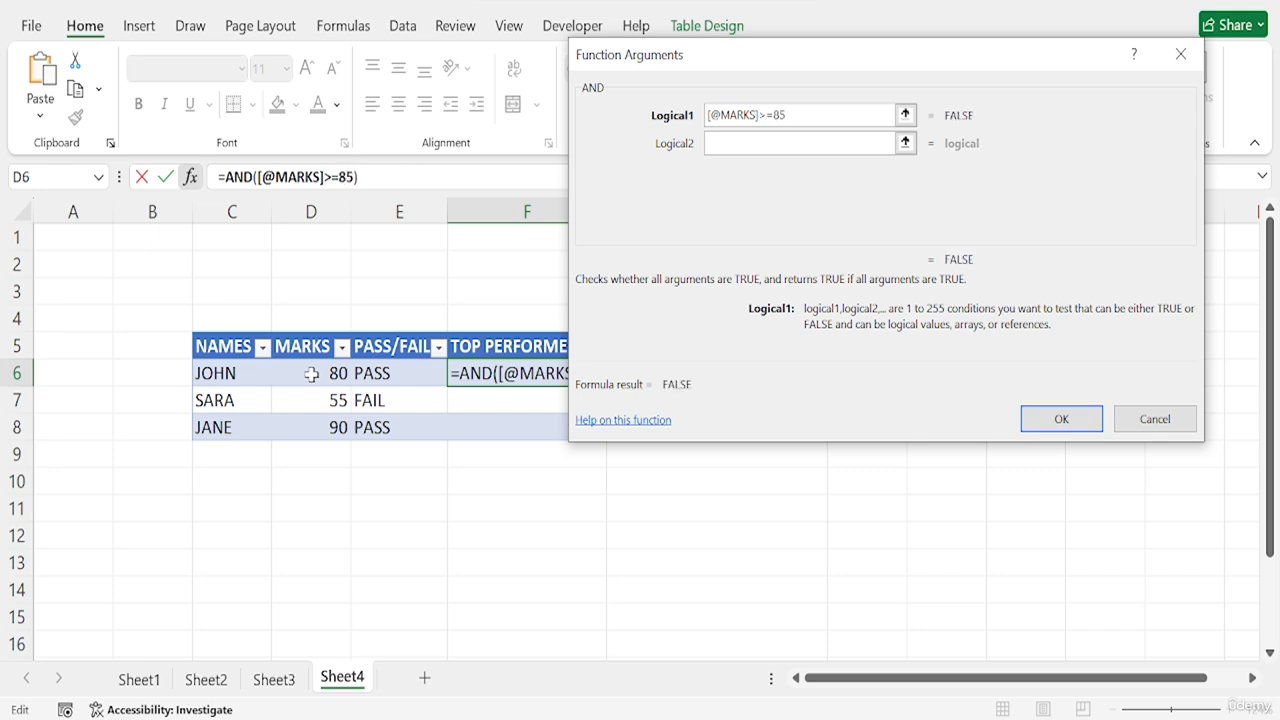
click(790, 143)
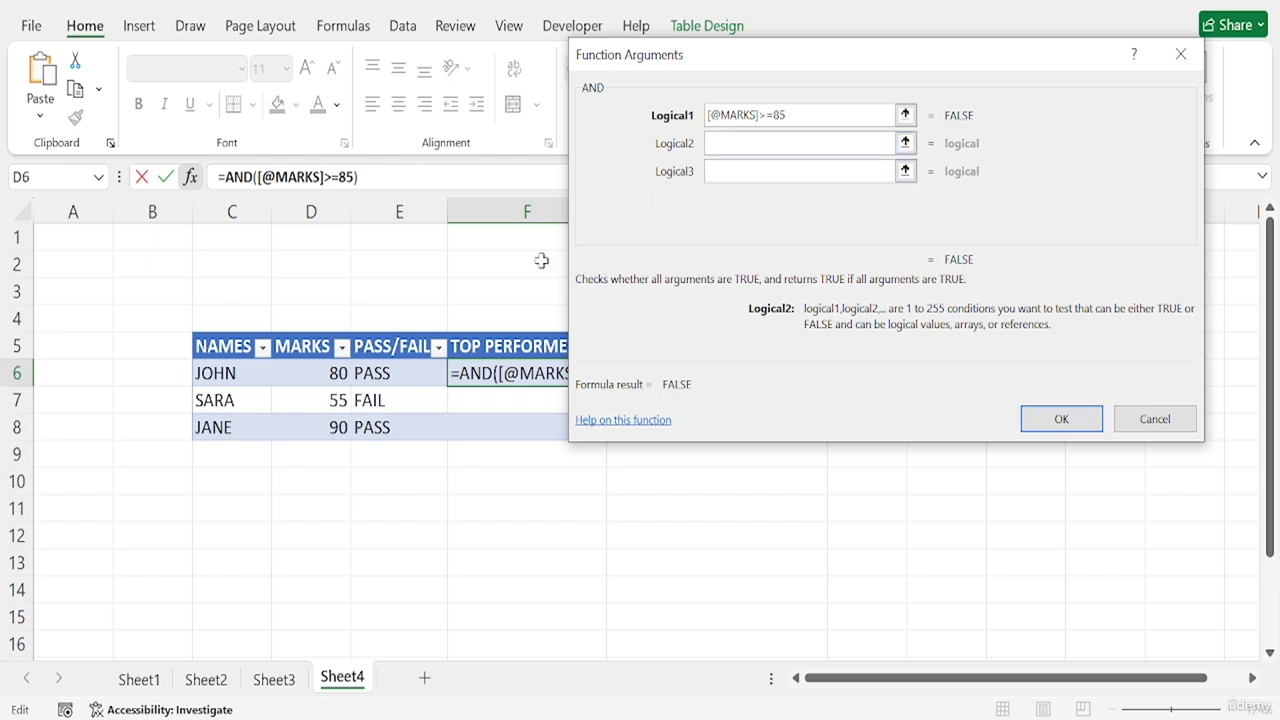
click(288, 366)
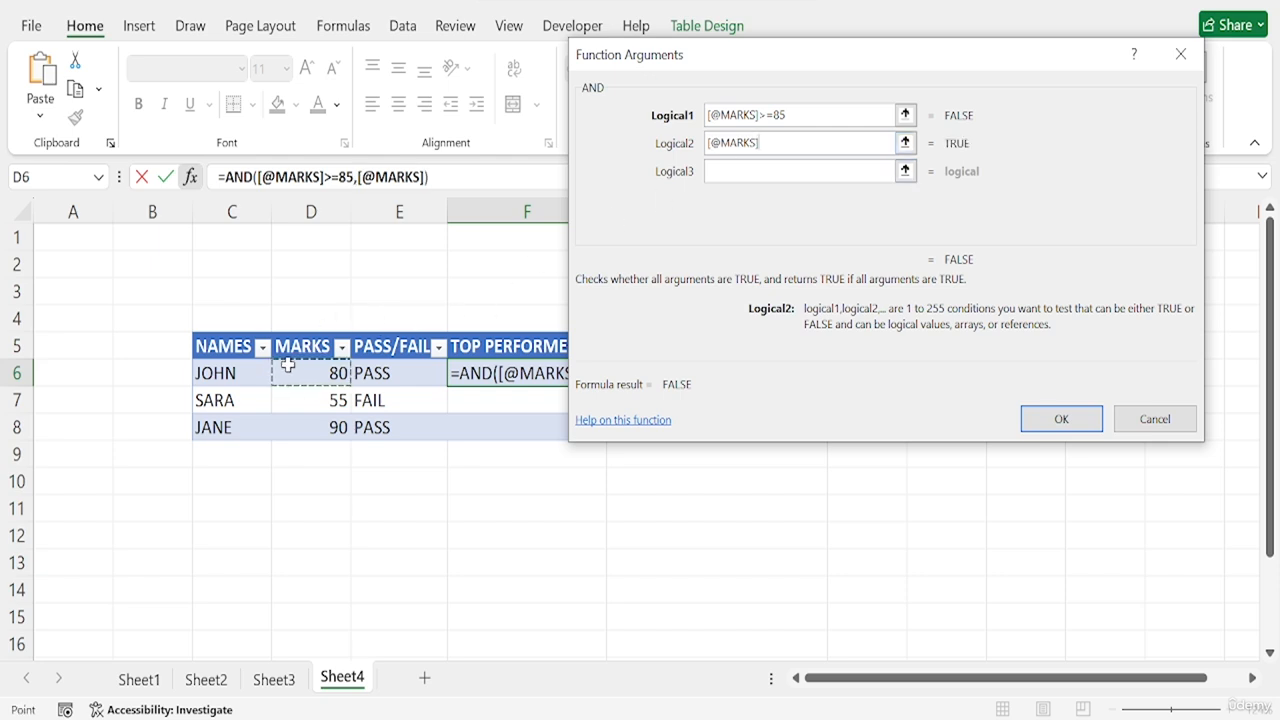
text(<=)
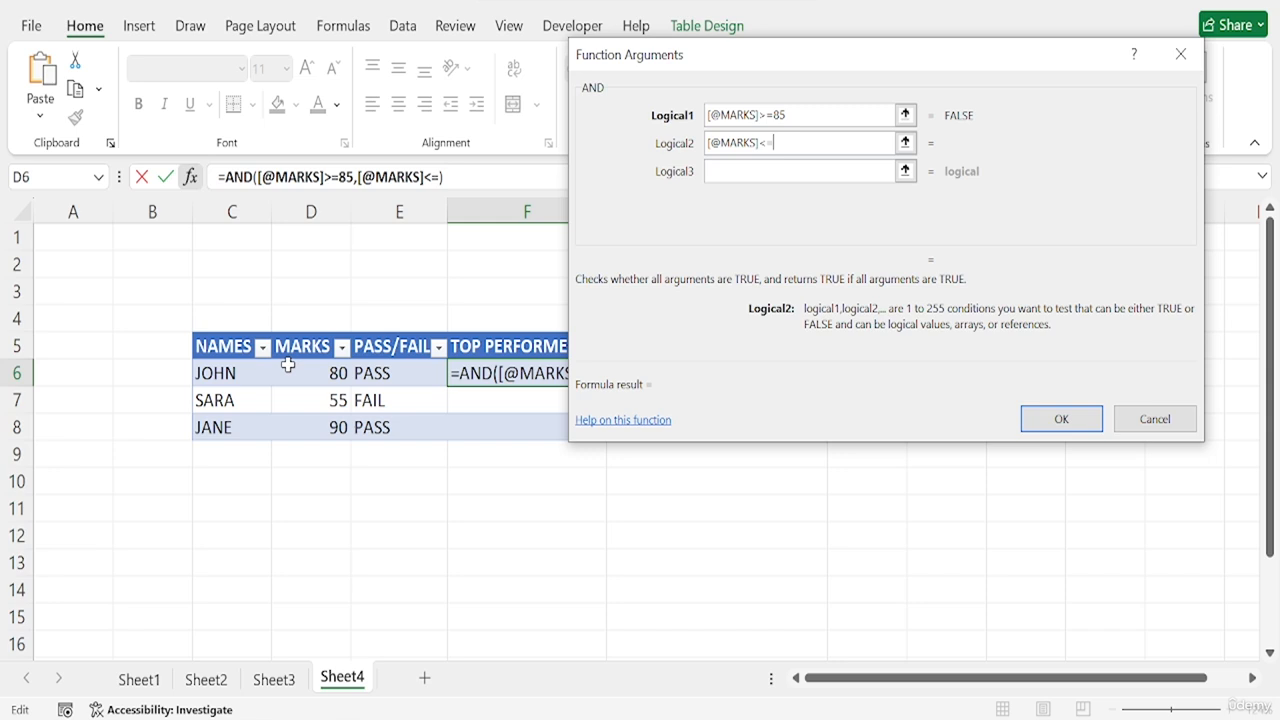
text(100)
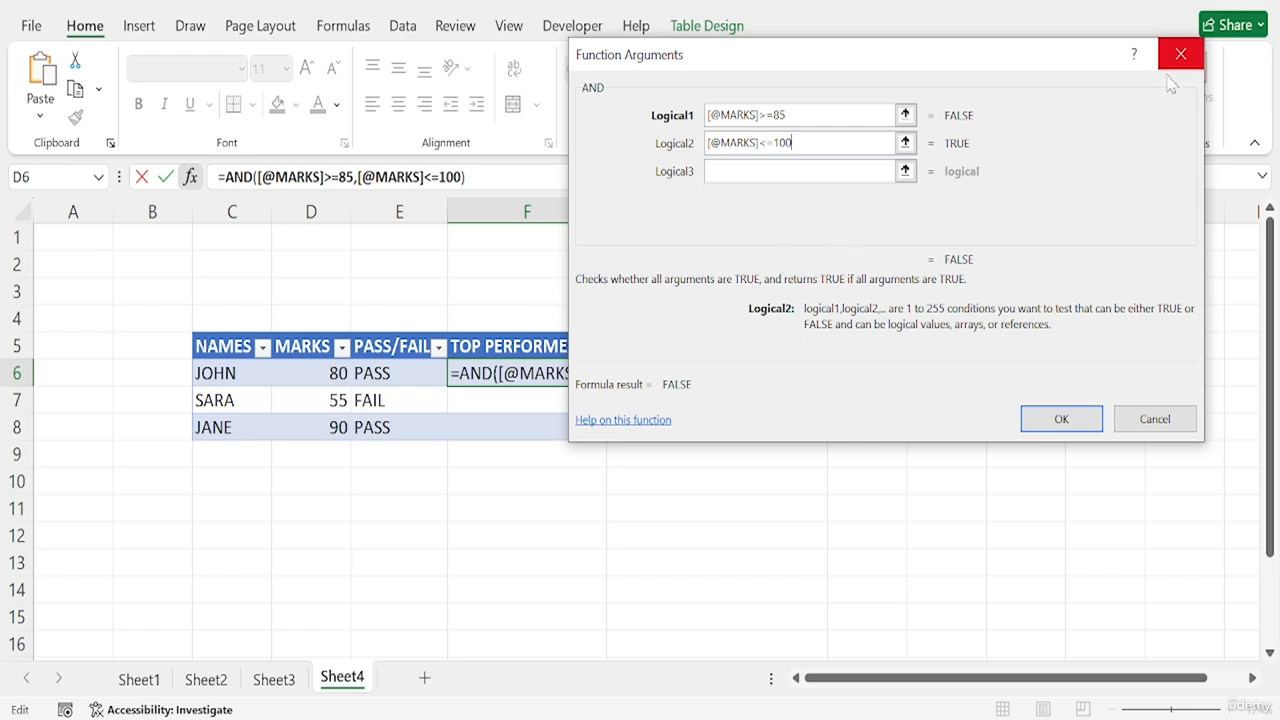
click(1062, 418)
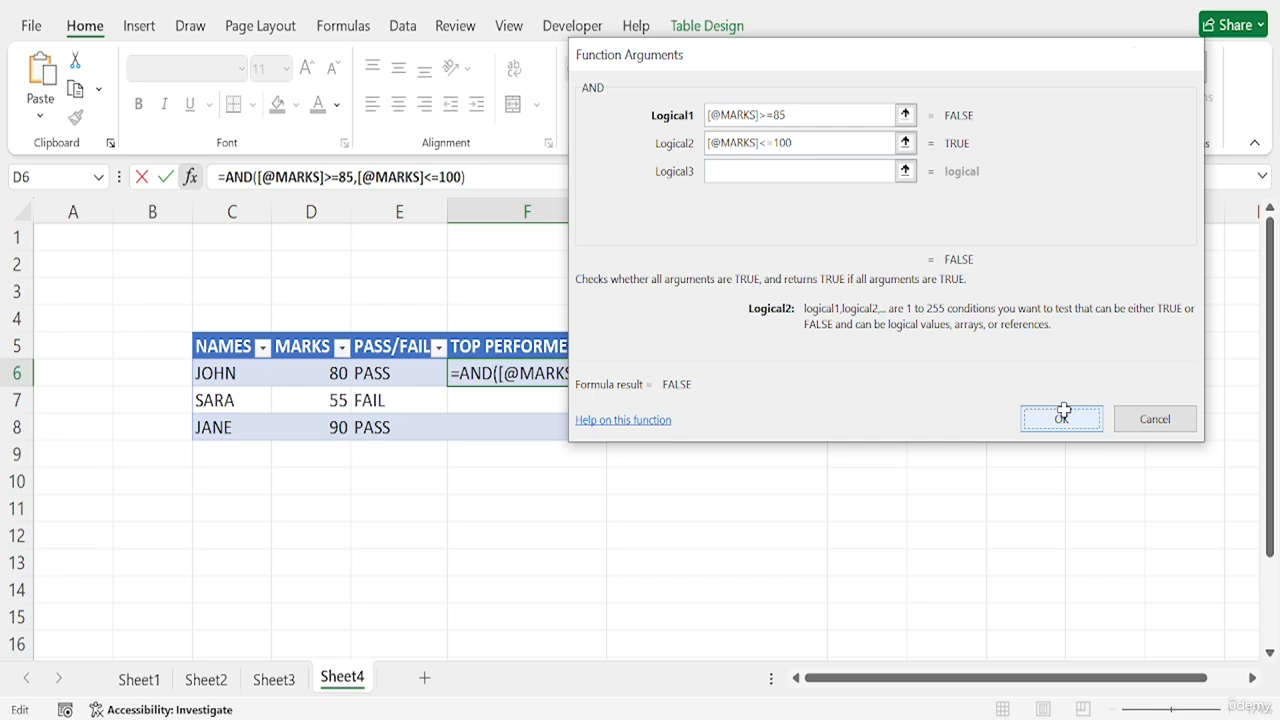
double_click(530, 371)
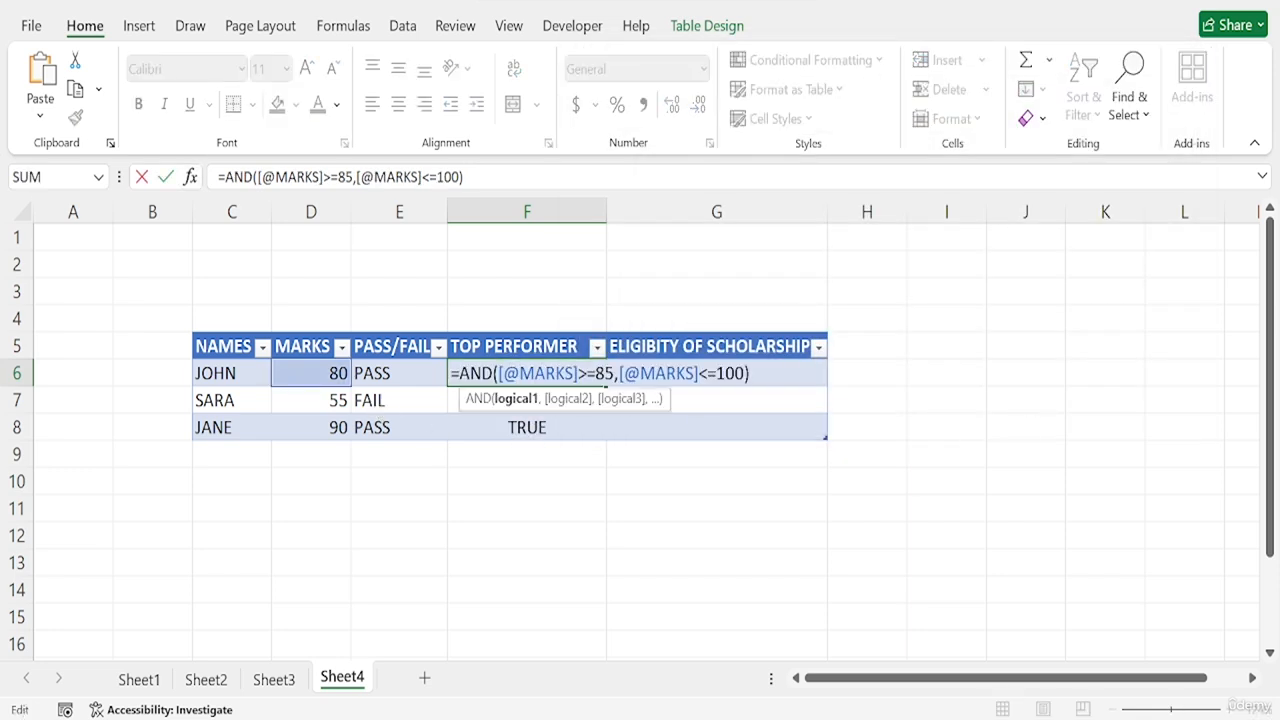
click(746, 374)
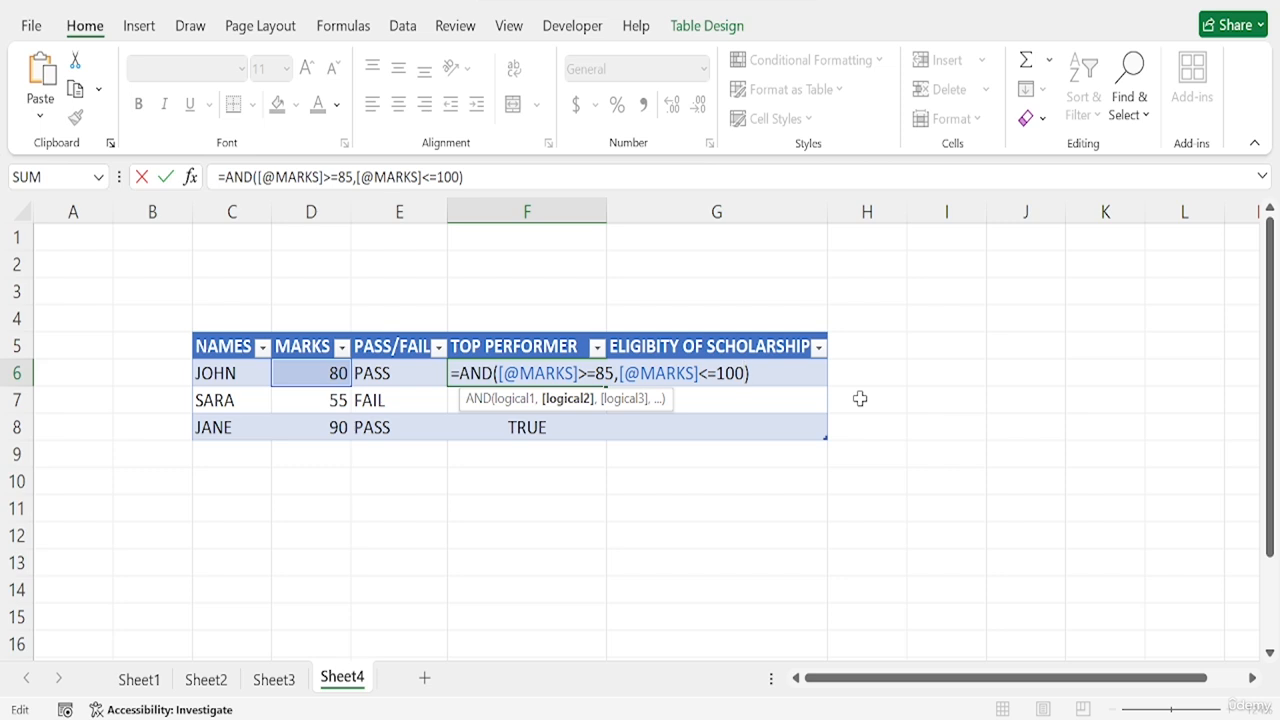
text(,)
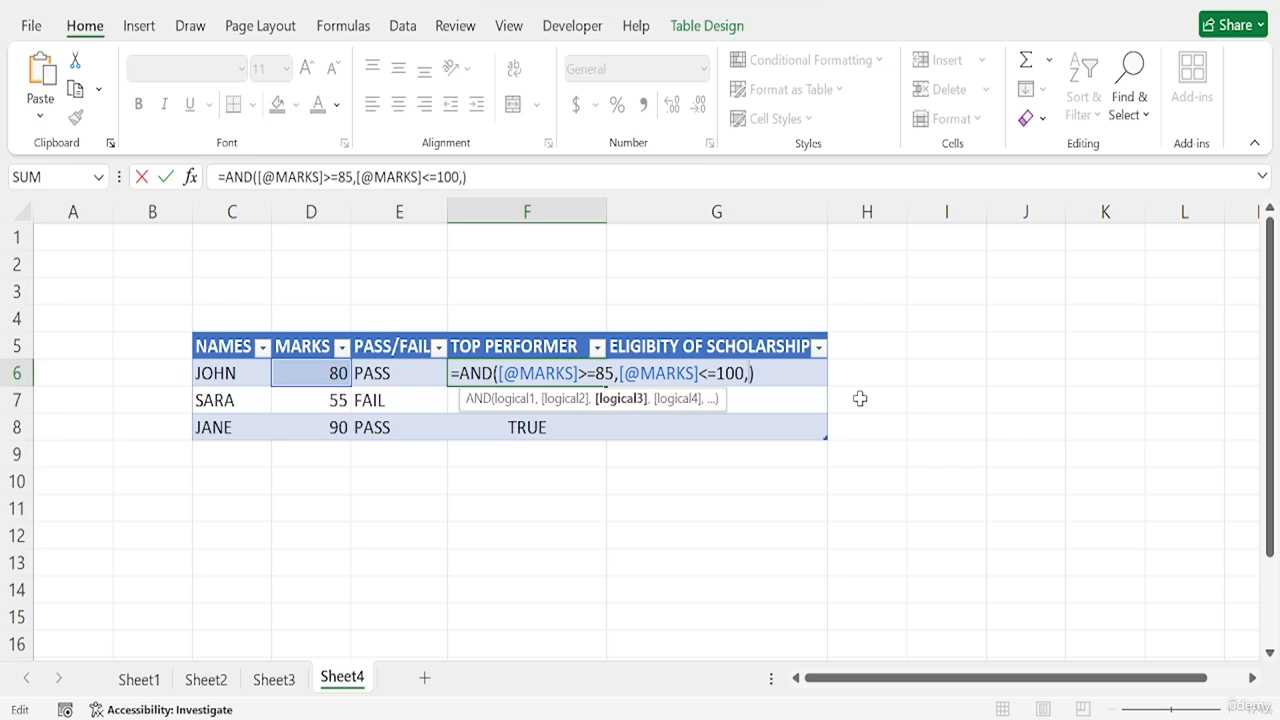
key(BackSpace)
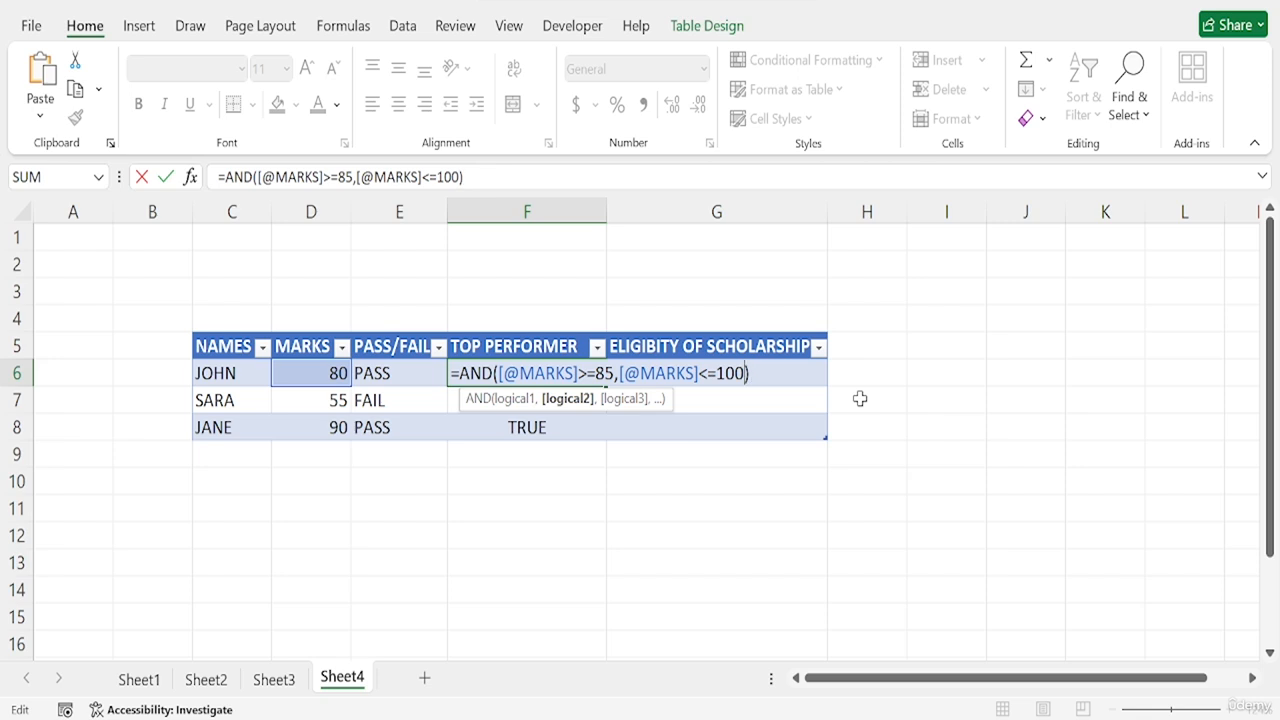
key(Return)
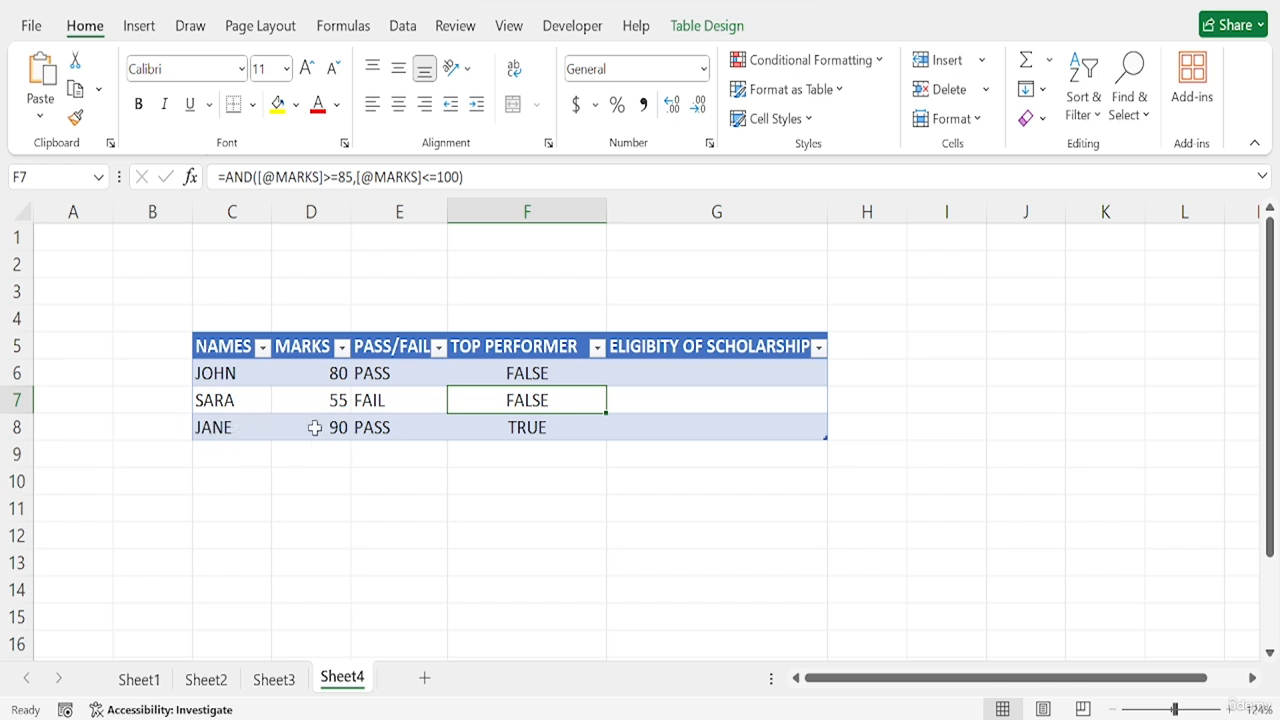
- Wrap the AND formula in cell F6 in an IF function that returns "TOP PERFORMER" when true
double_click(536, 373)
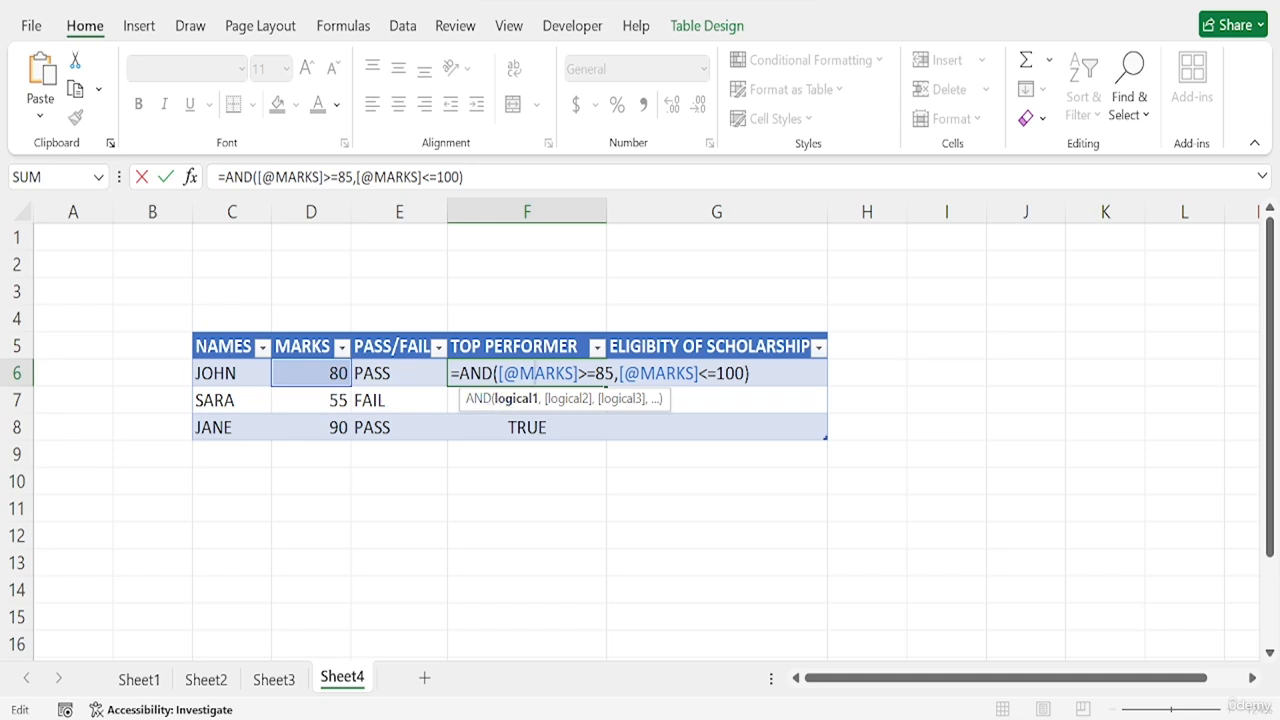
click(458, 373)
text(IF)
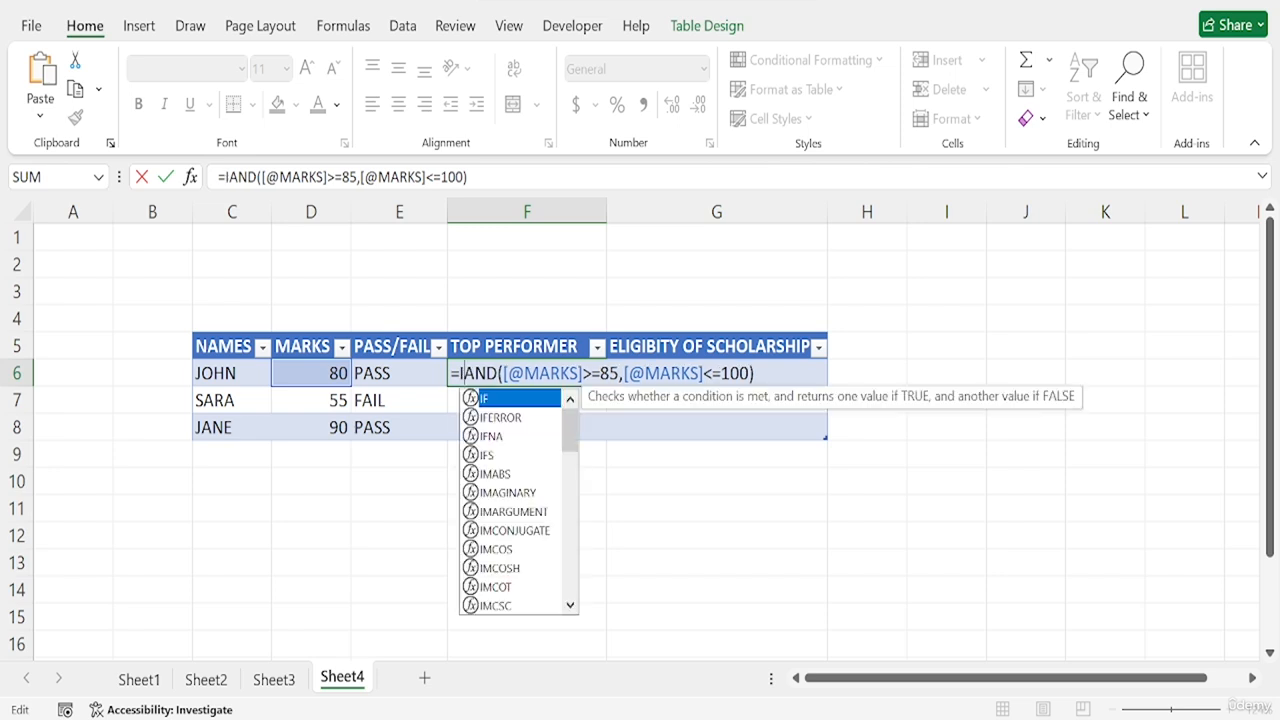
text(()
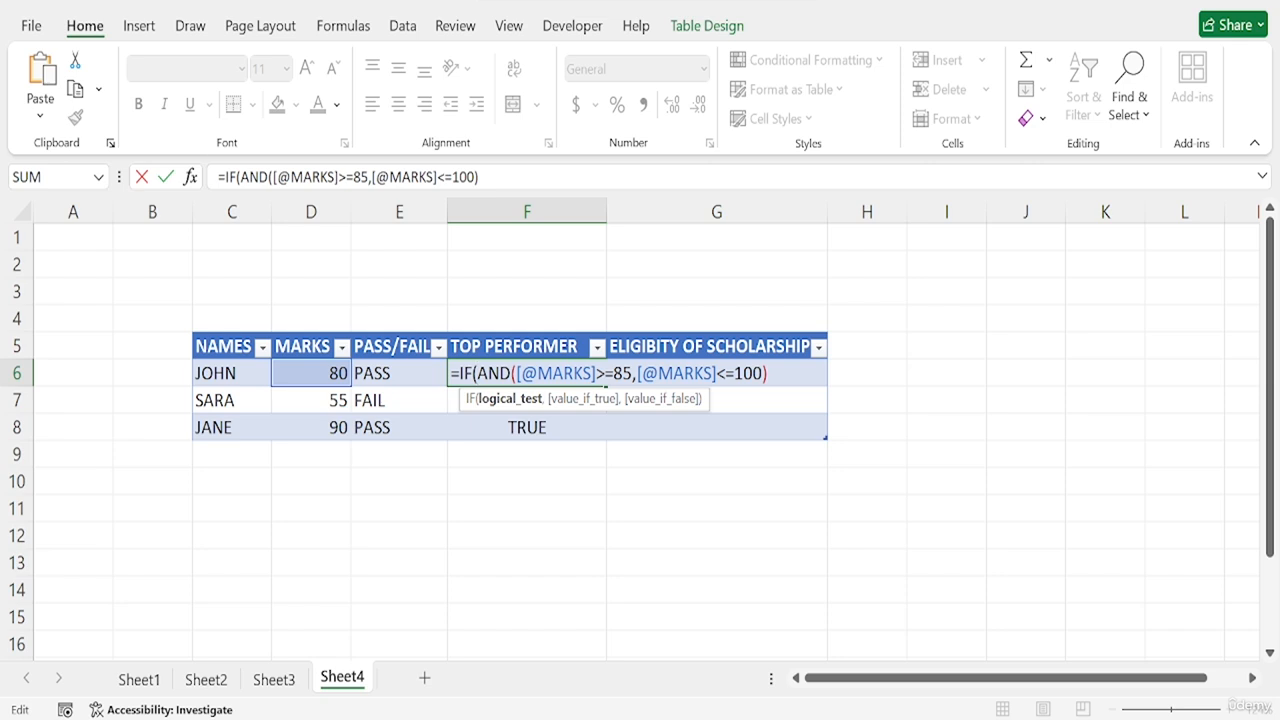
click(768, 373)
text(,)
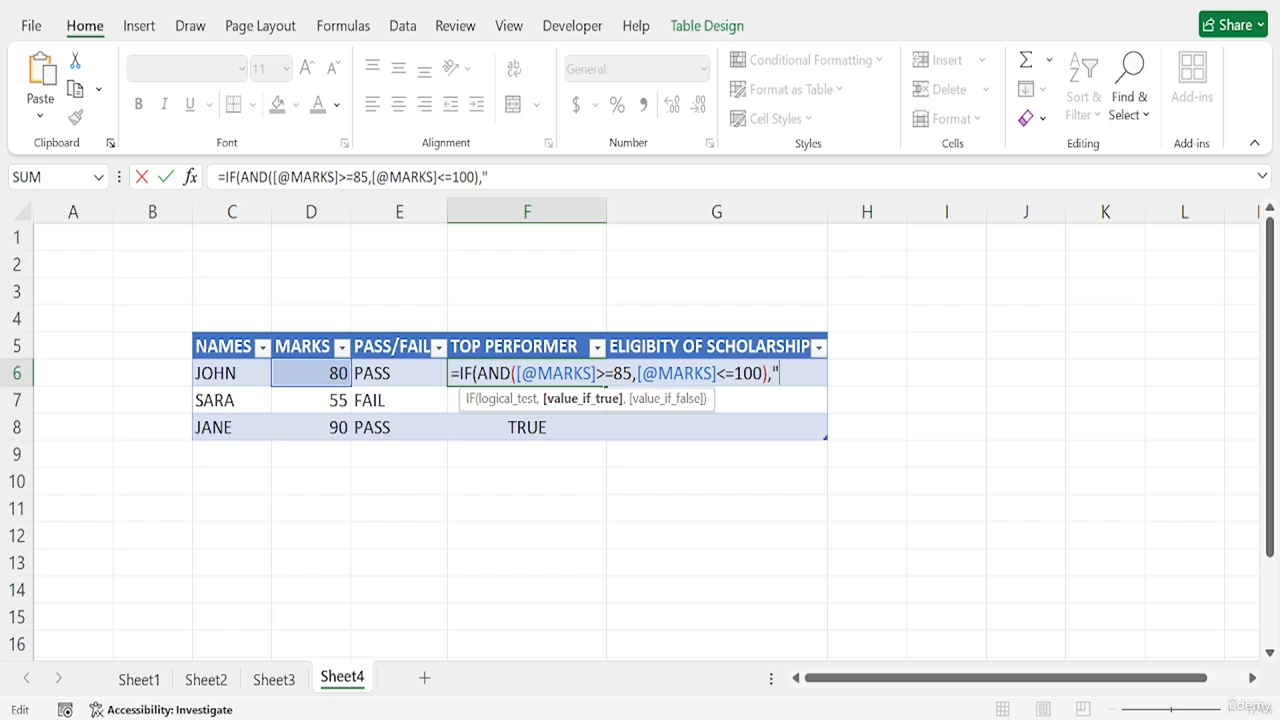
text(TOP PERF)
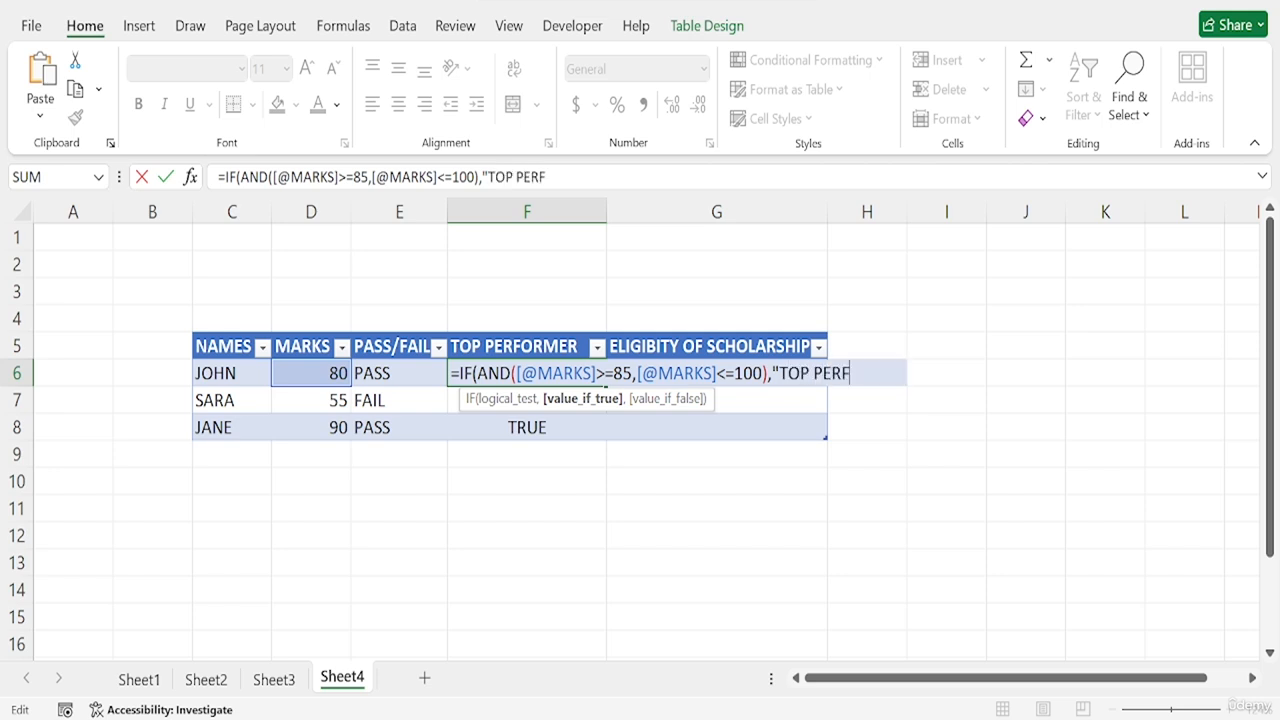
text(ORMER)
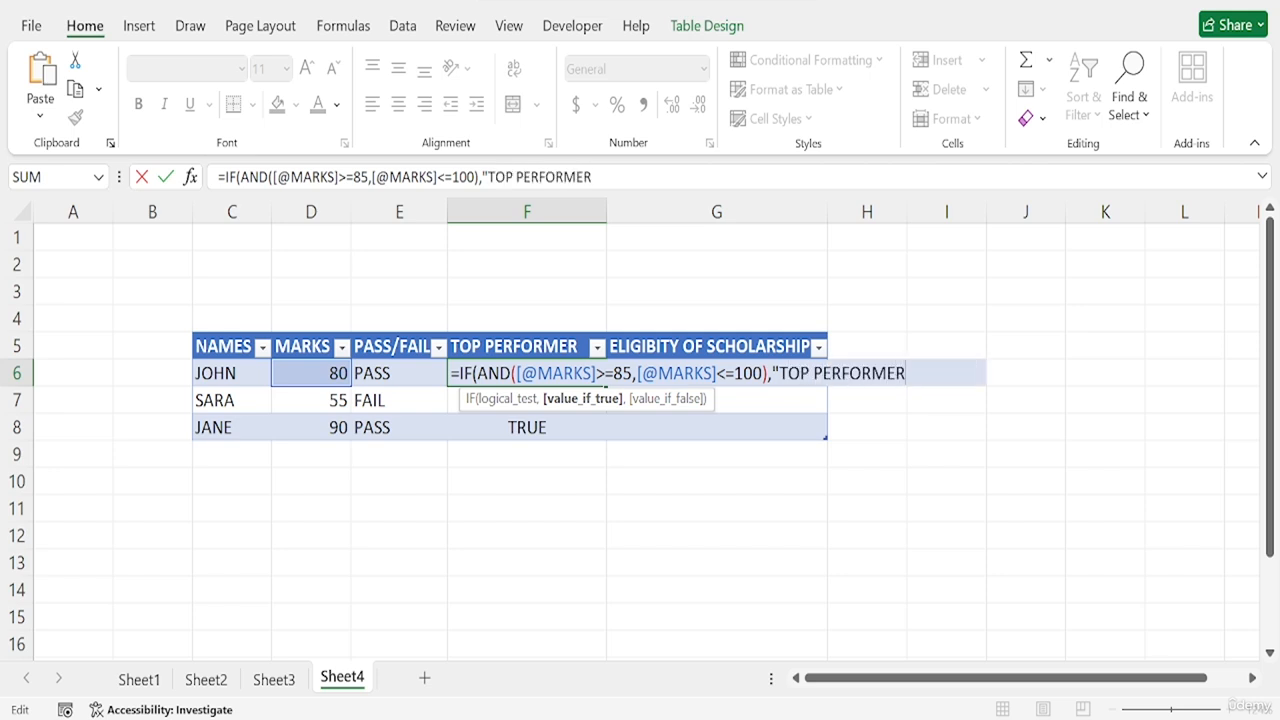
text(",)
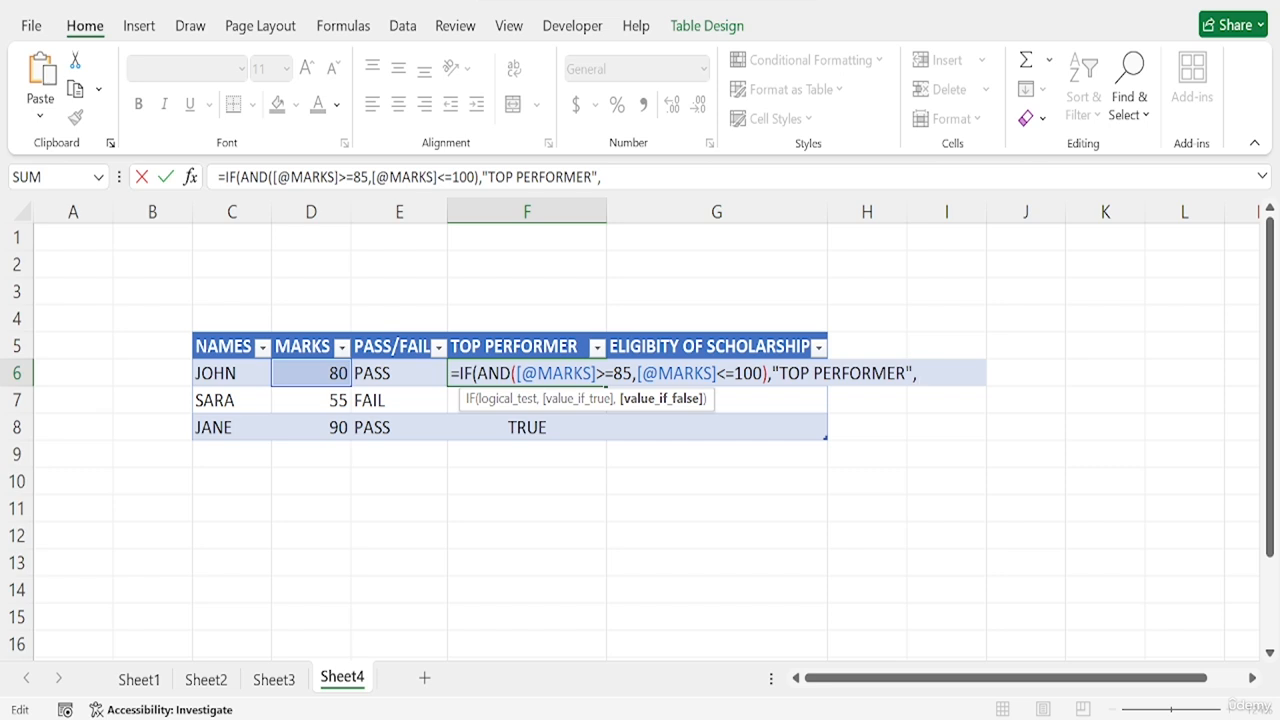
text("NOT TOP)
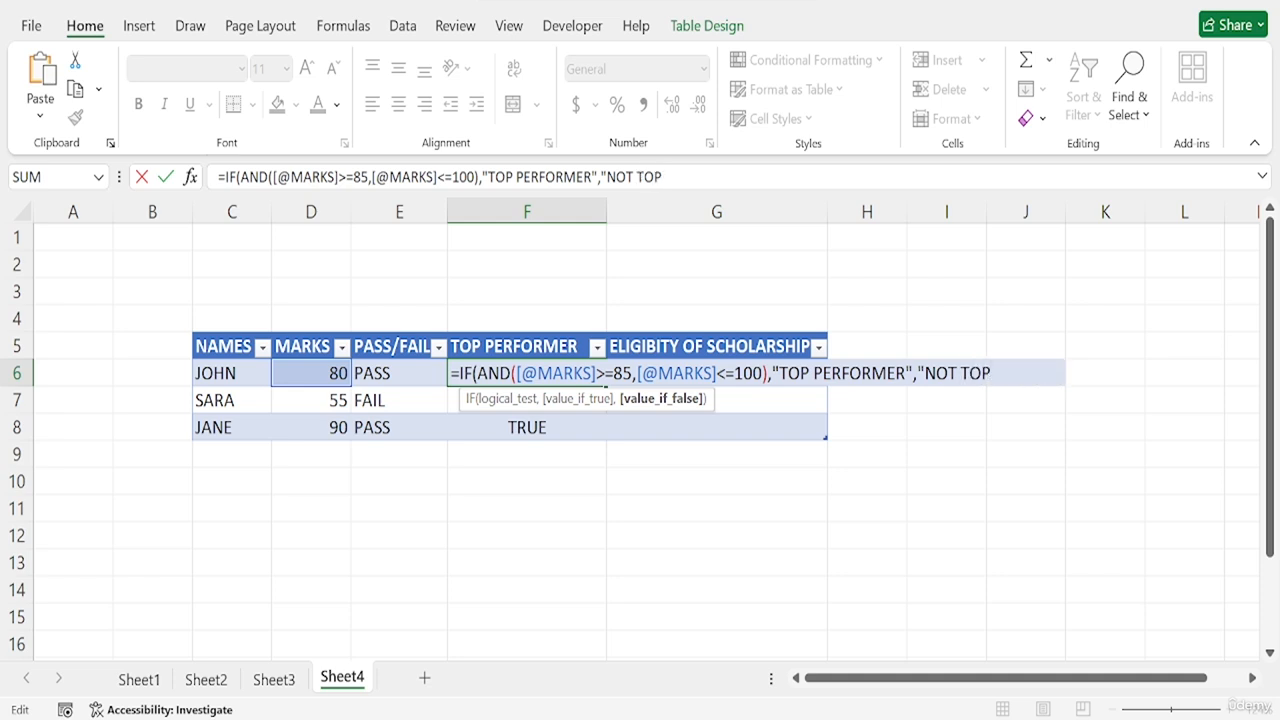
text( PERFOT)
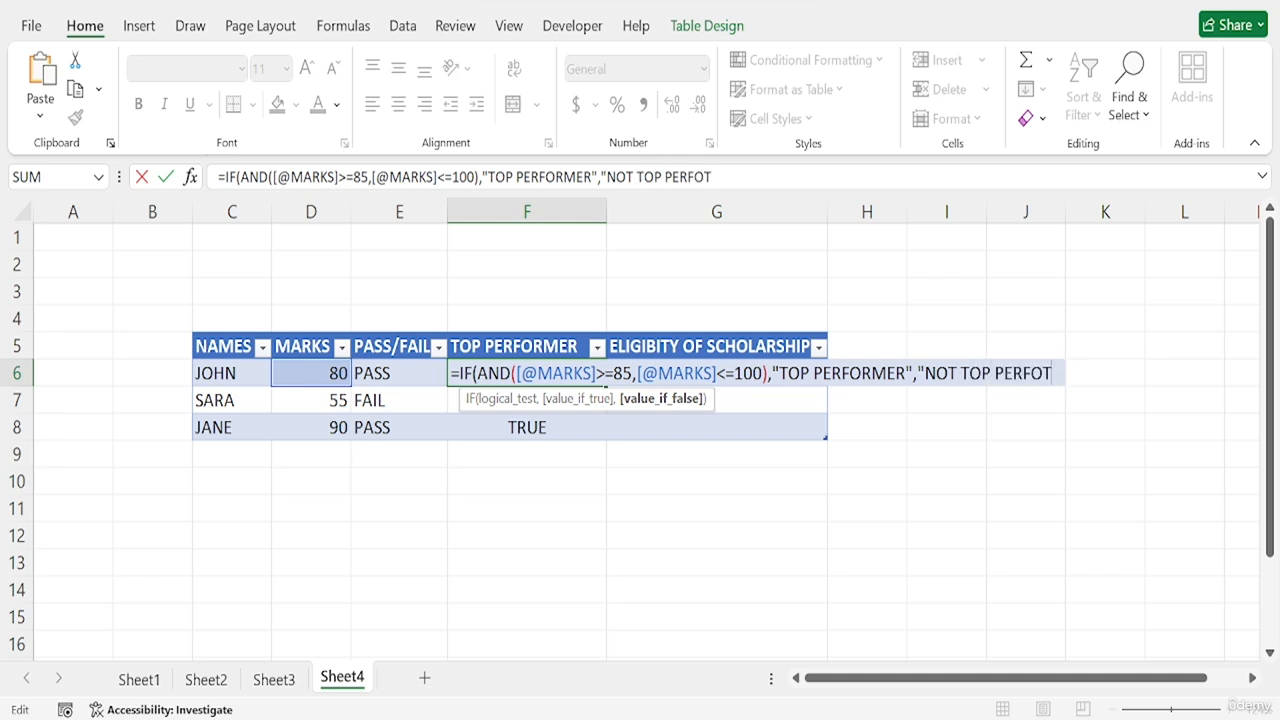
- Complete the IF formula in F6 with "NOT TOP PERFORMER" as the false result and auto-fit the TOP PERFORMER column
key(BackSpace)
text(RMER)
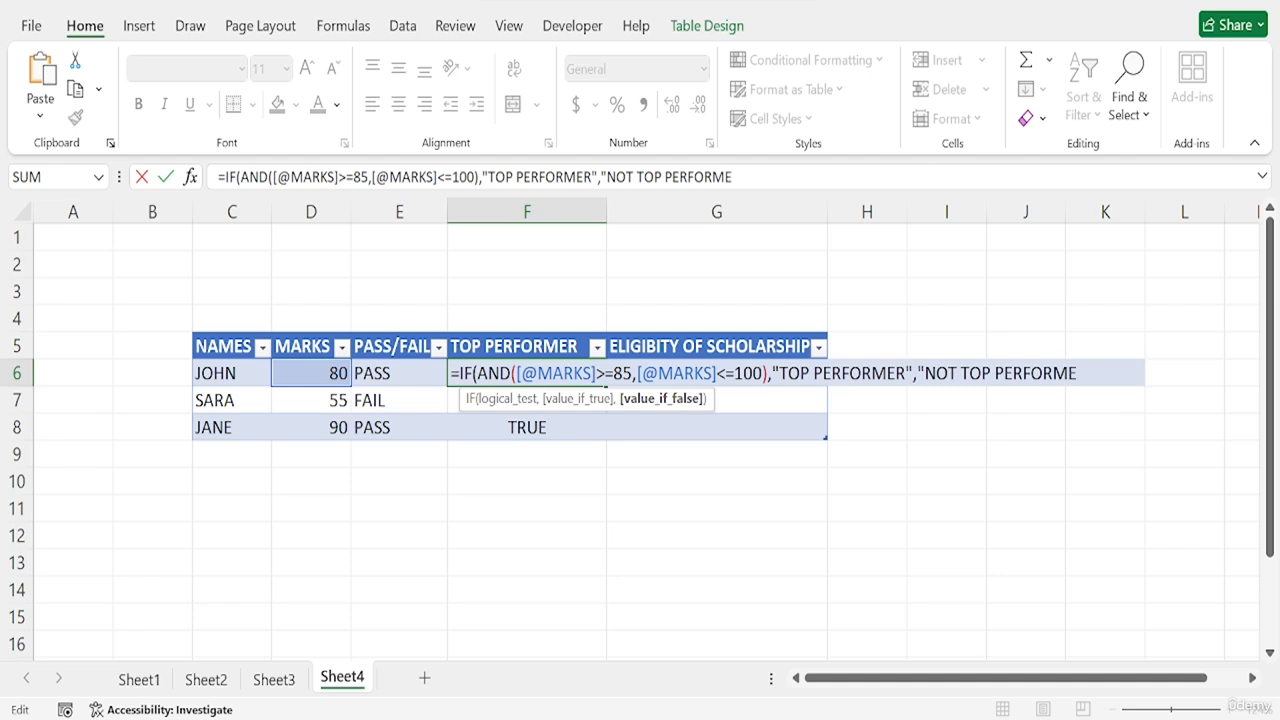
text("))
key(Return)
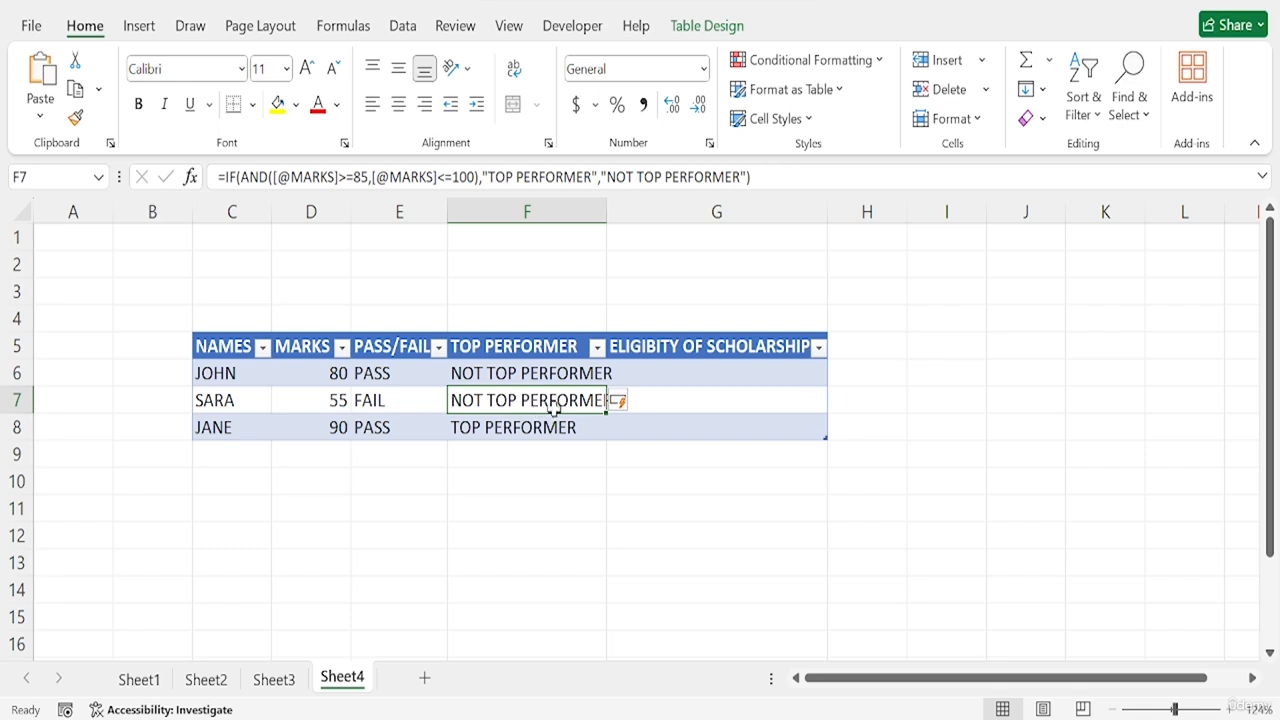
double_click(603, 222)
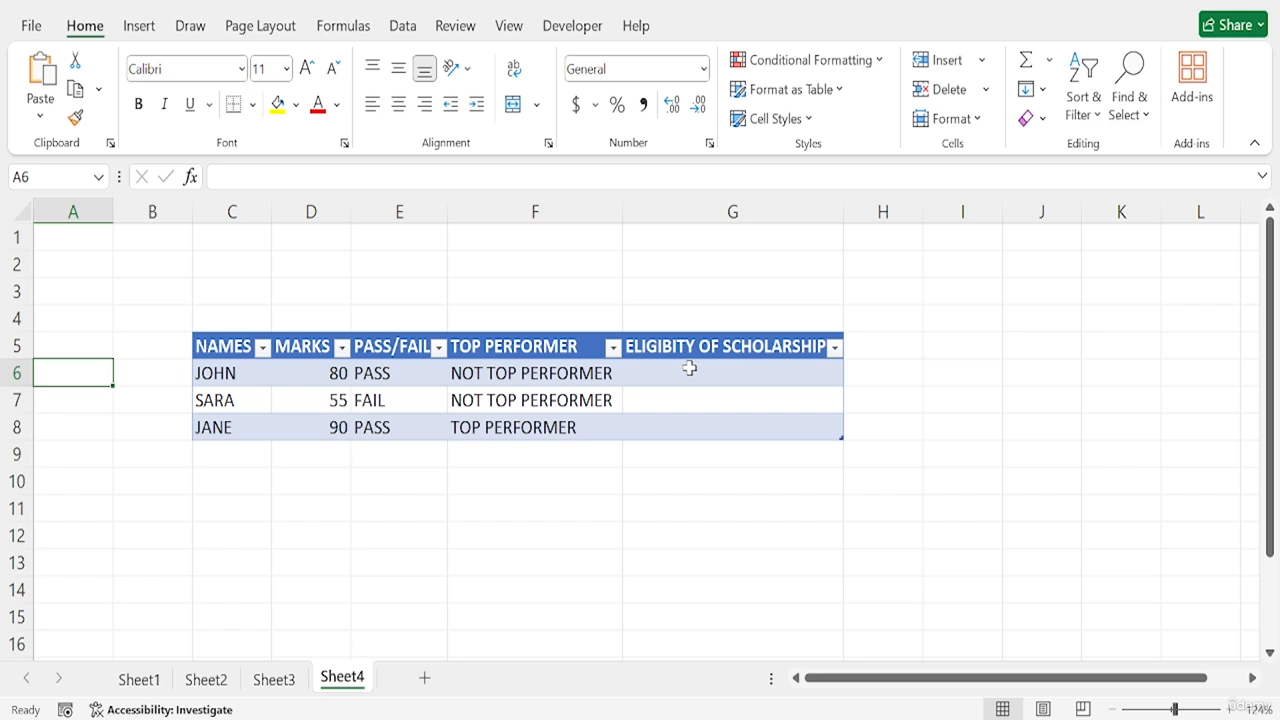
click(689, 369)
text(=)
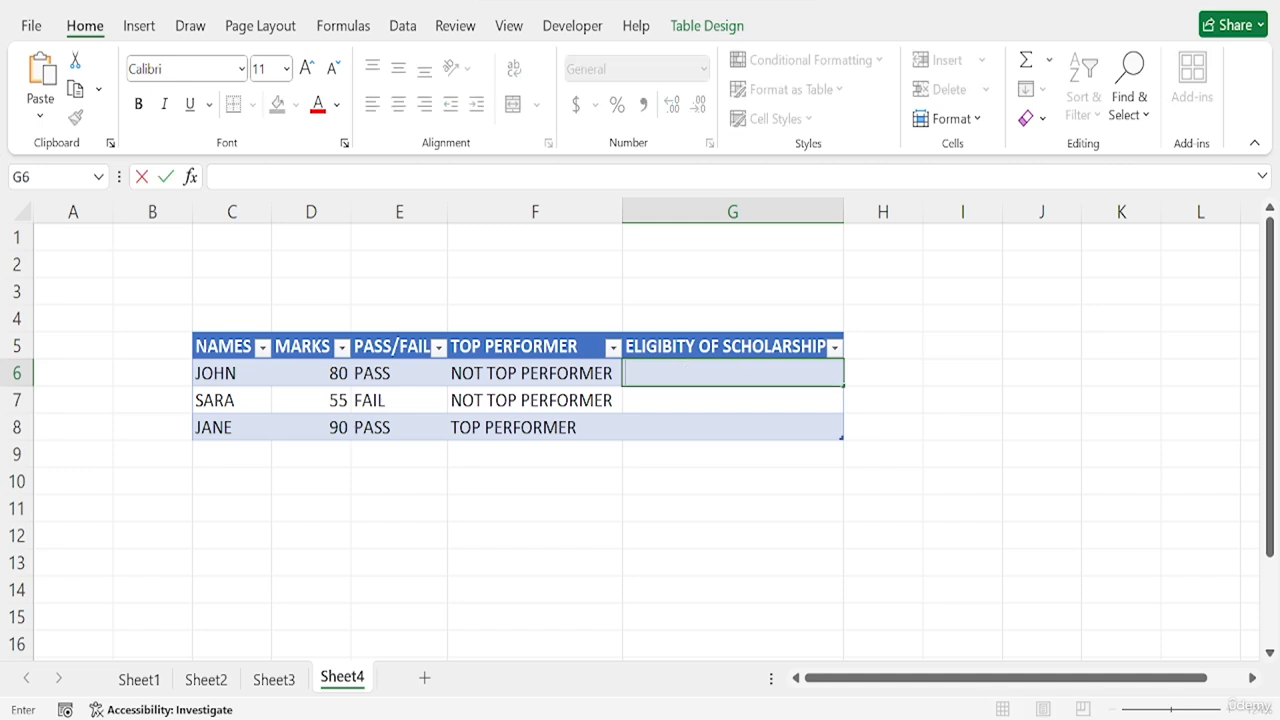
text(OR)
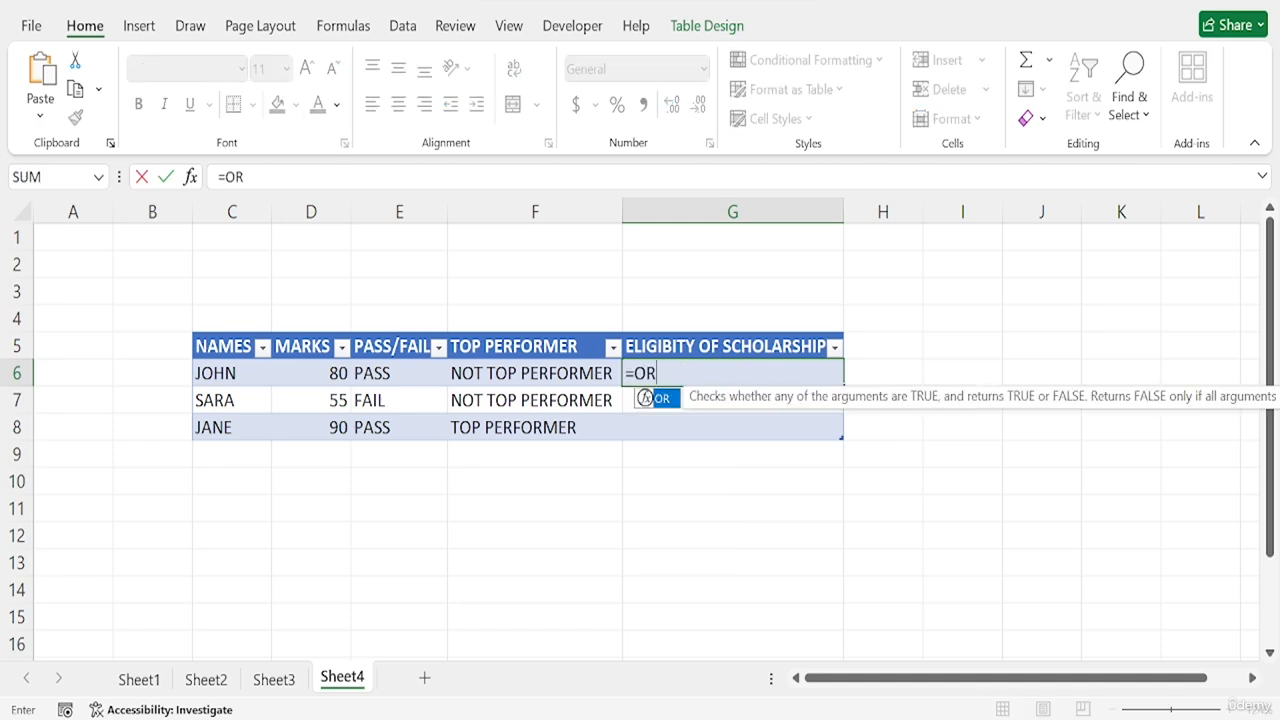
text(()
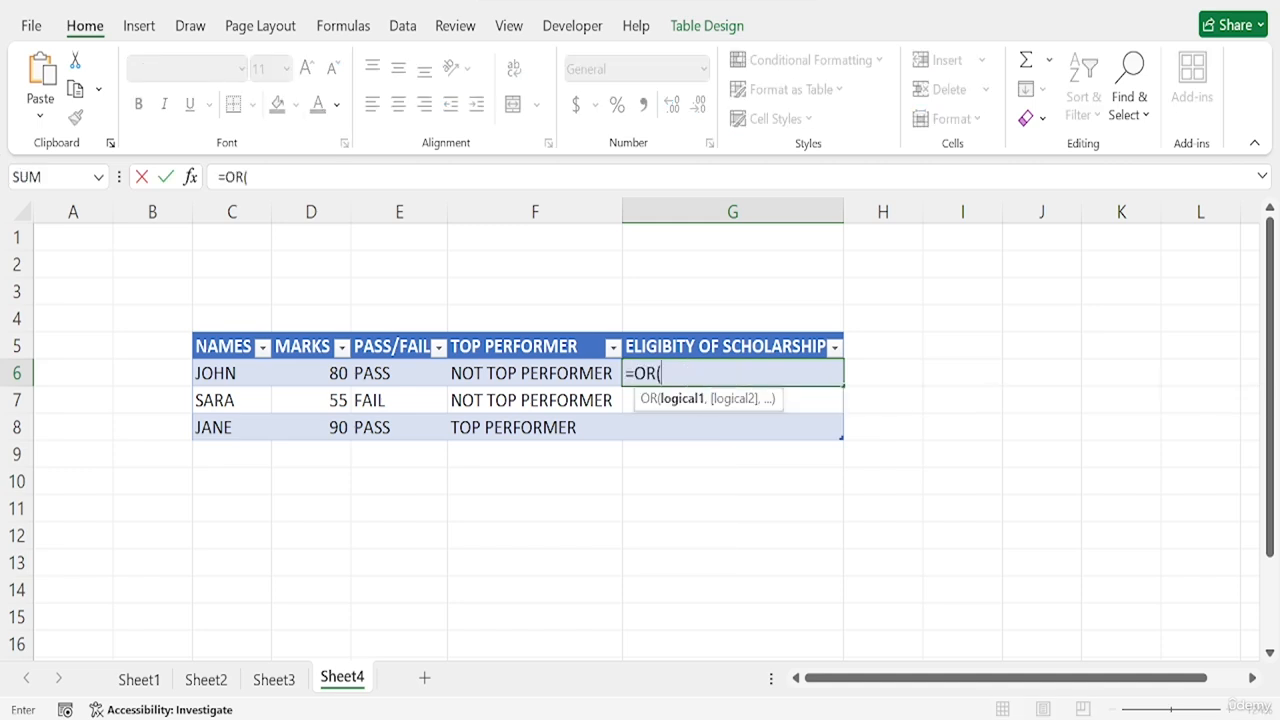
click(191, 177)
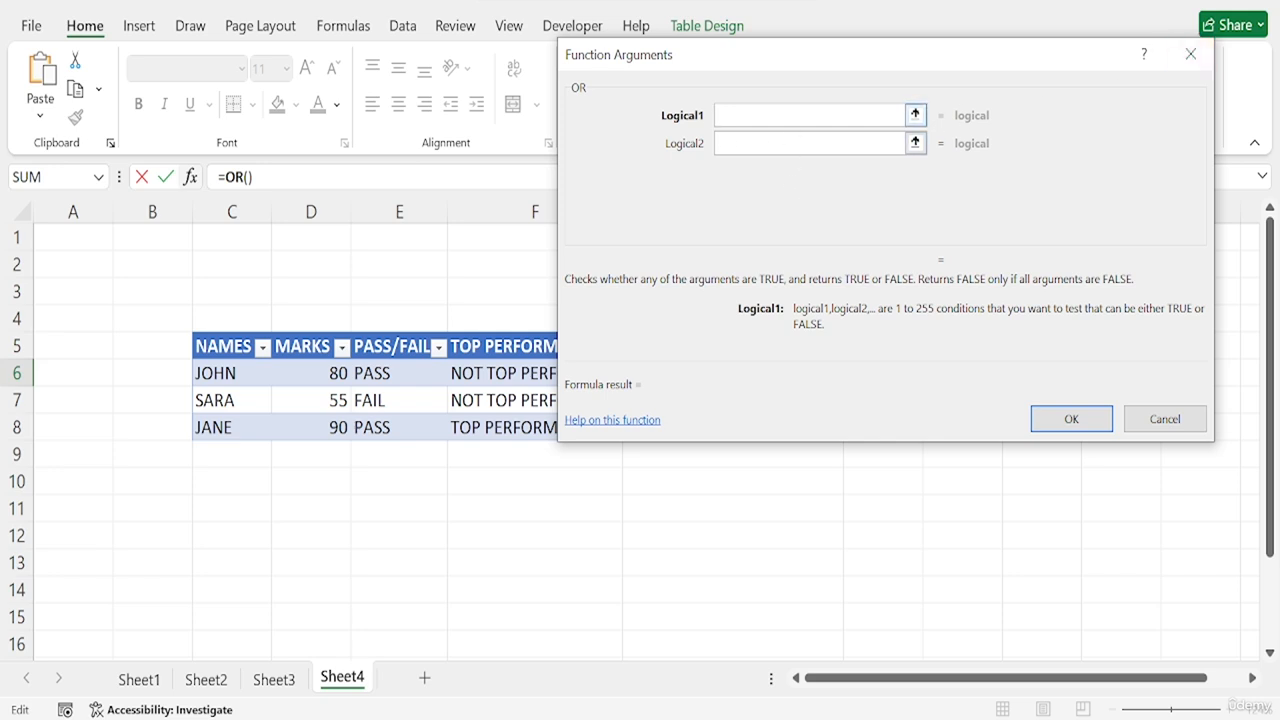
click(326, 370)
text(>=)
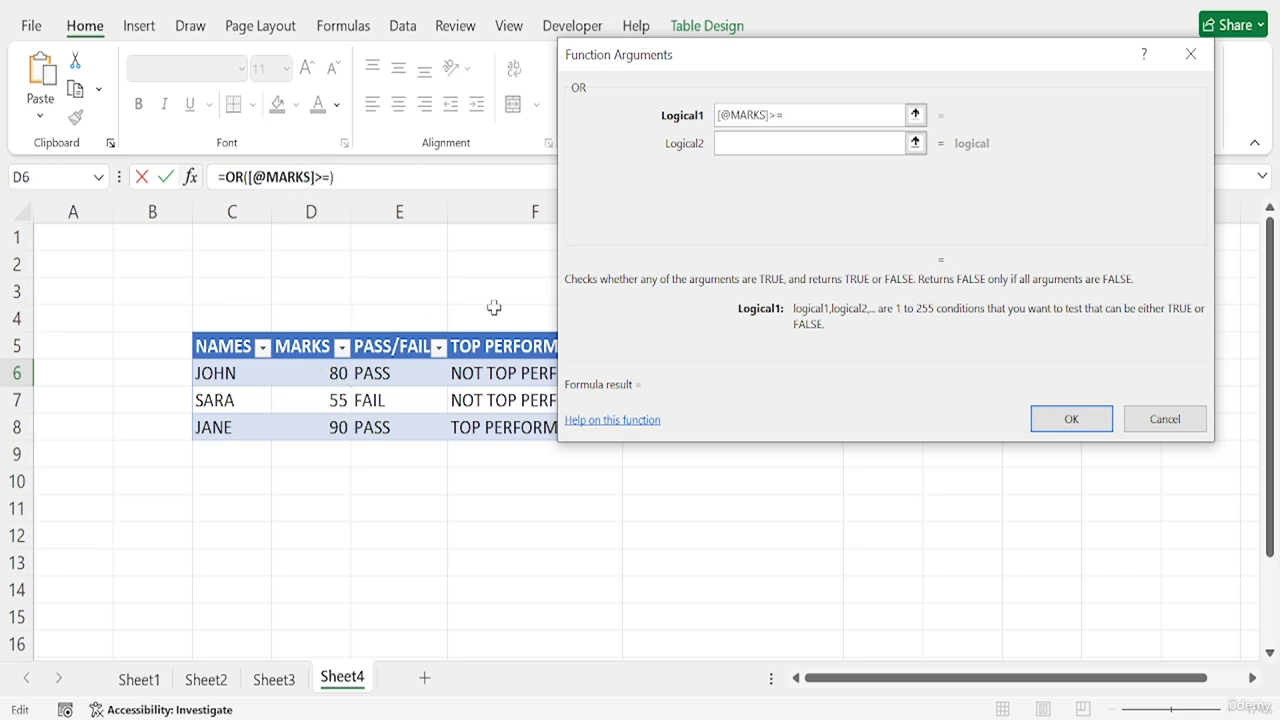
text(90)
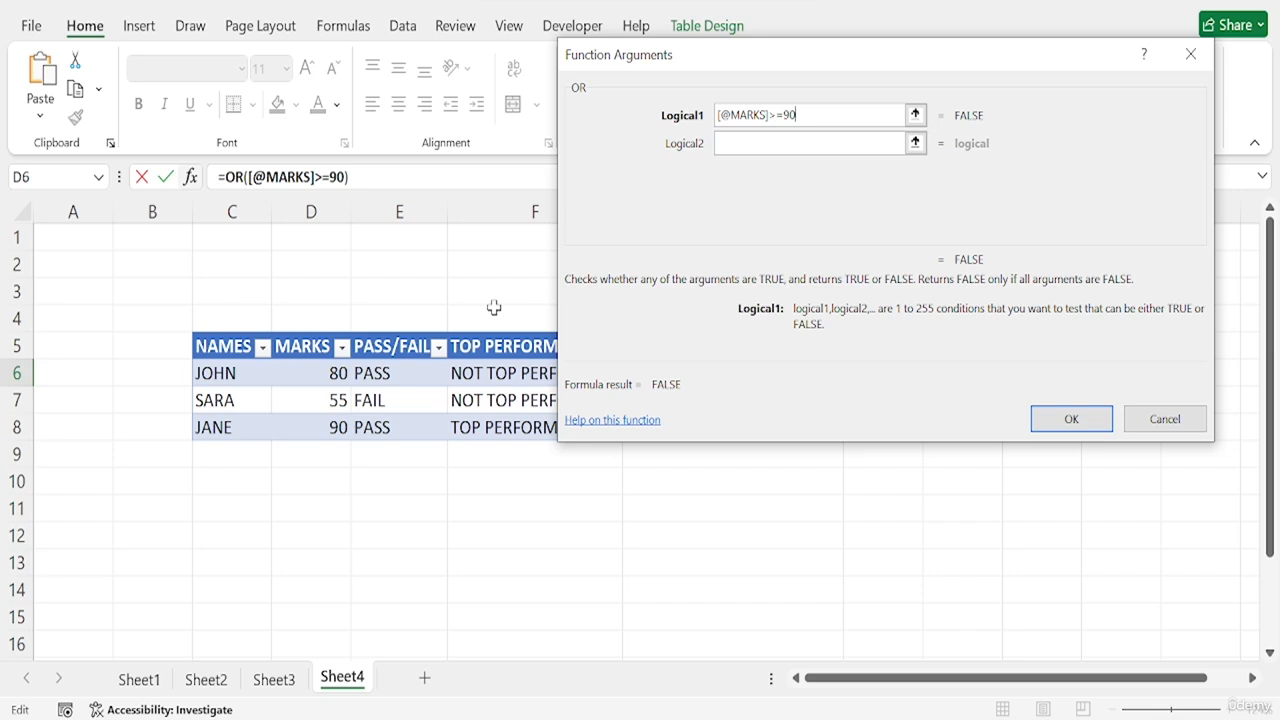
click(745, 143)
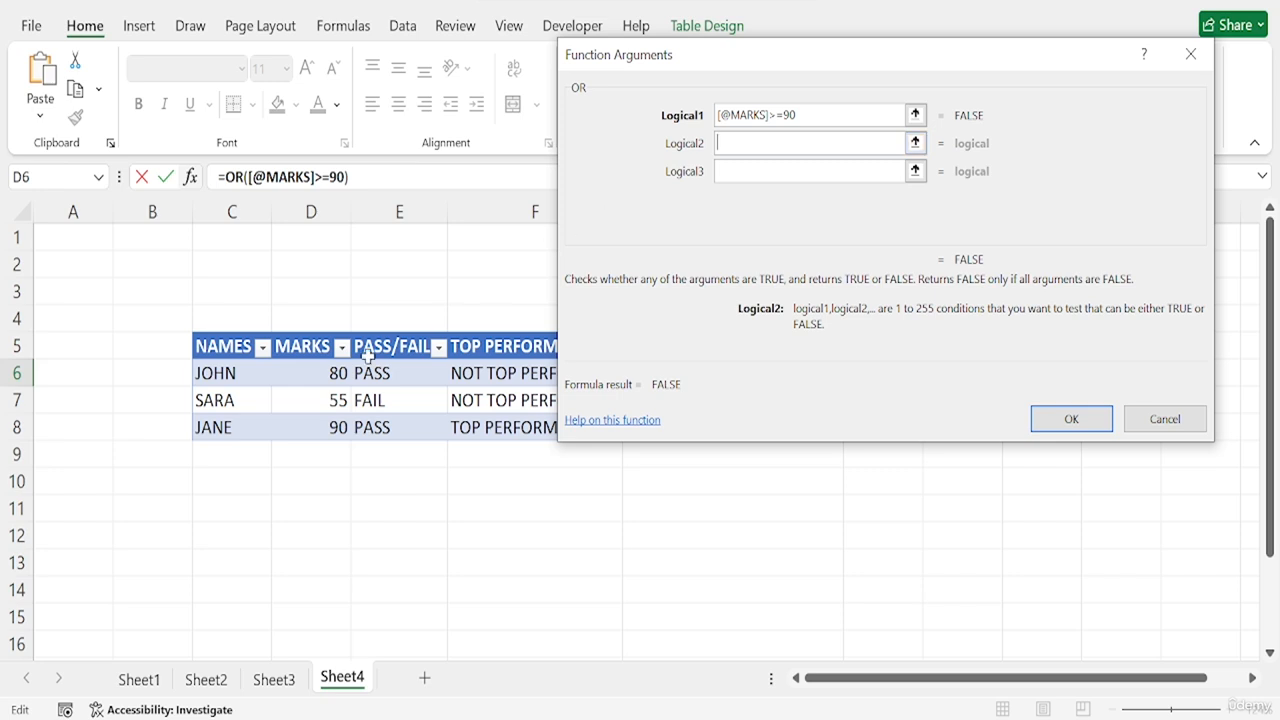
click(300, 375)
text(=)
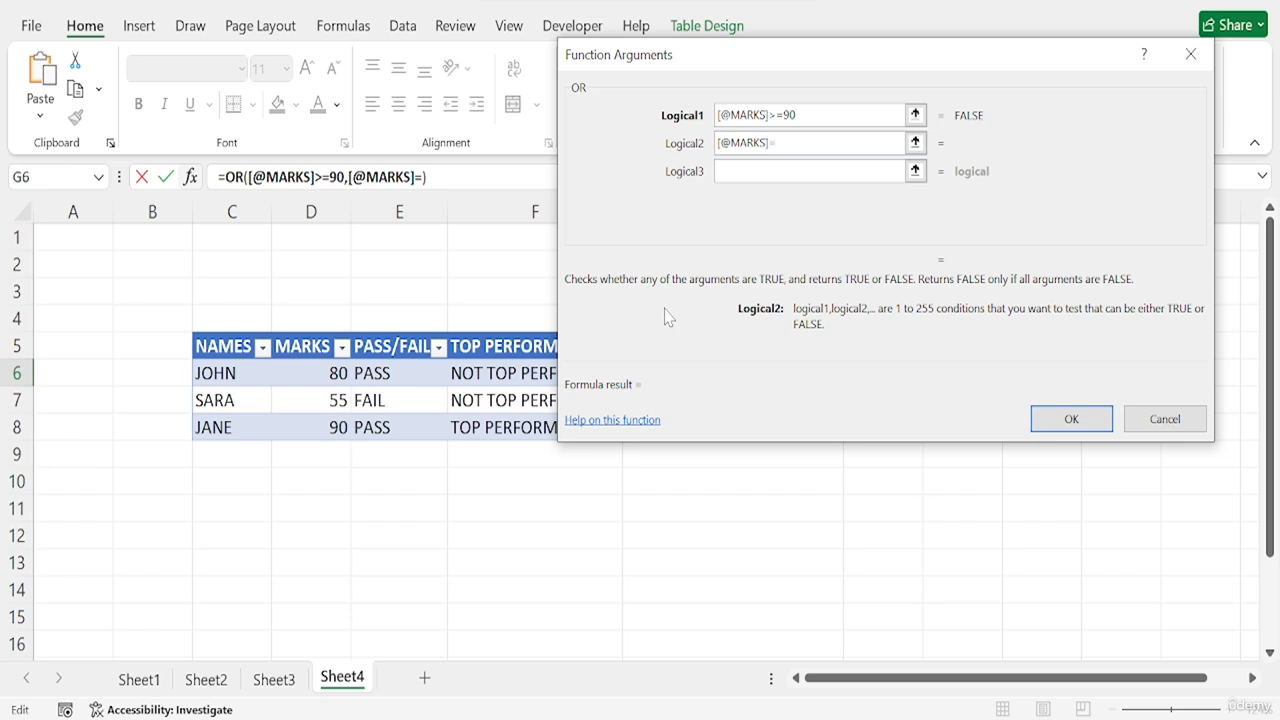
text(60)
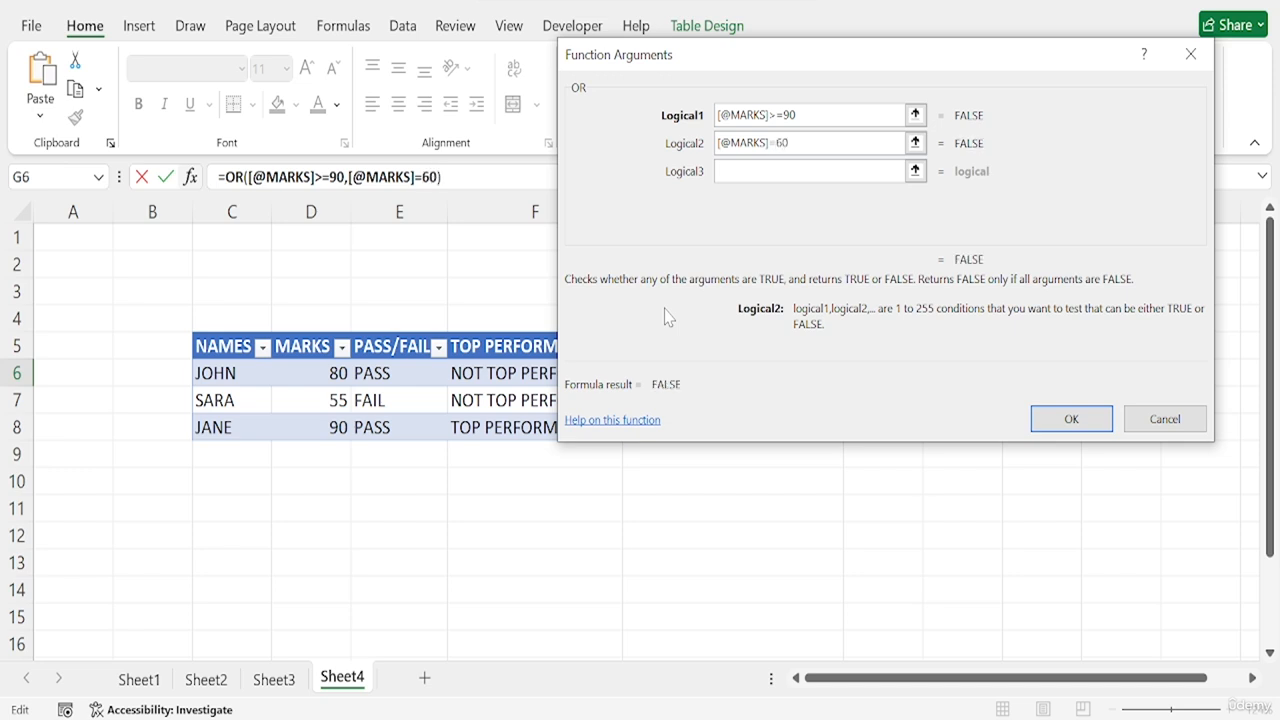
click(1071, 420)
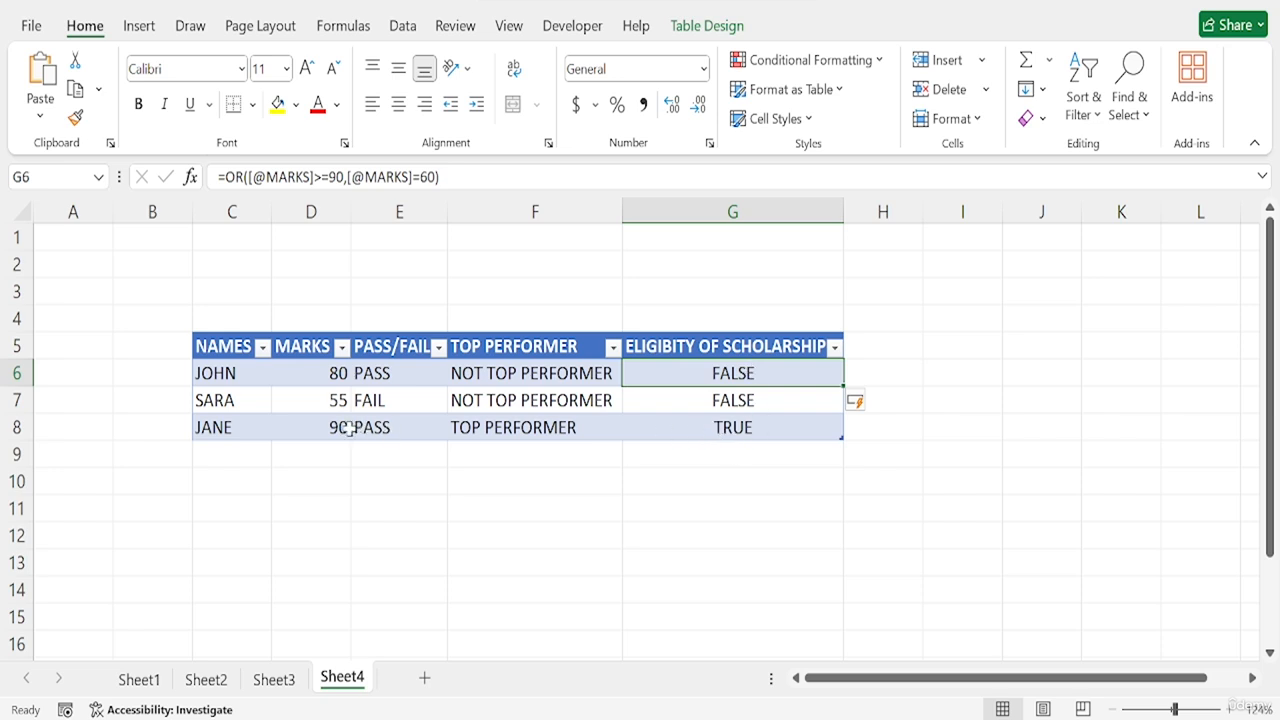
- Wrap the OR formula in cell G6 in an IF function that returns "ELIGIBLE" when true
double_click(757, 371)
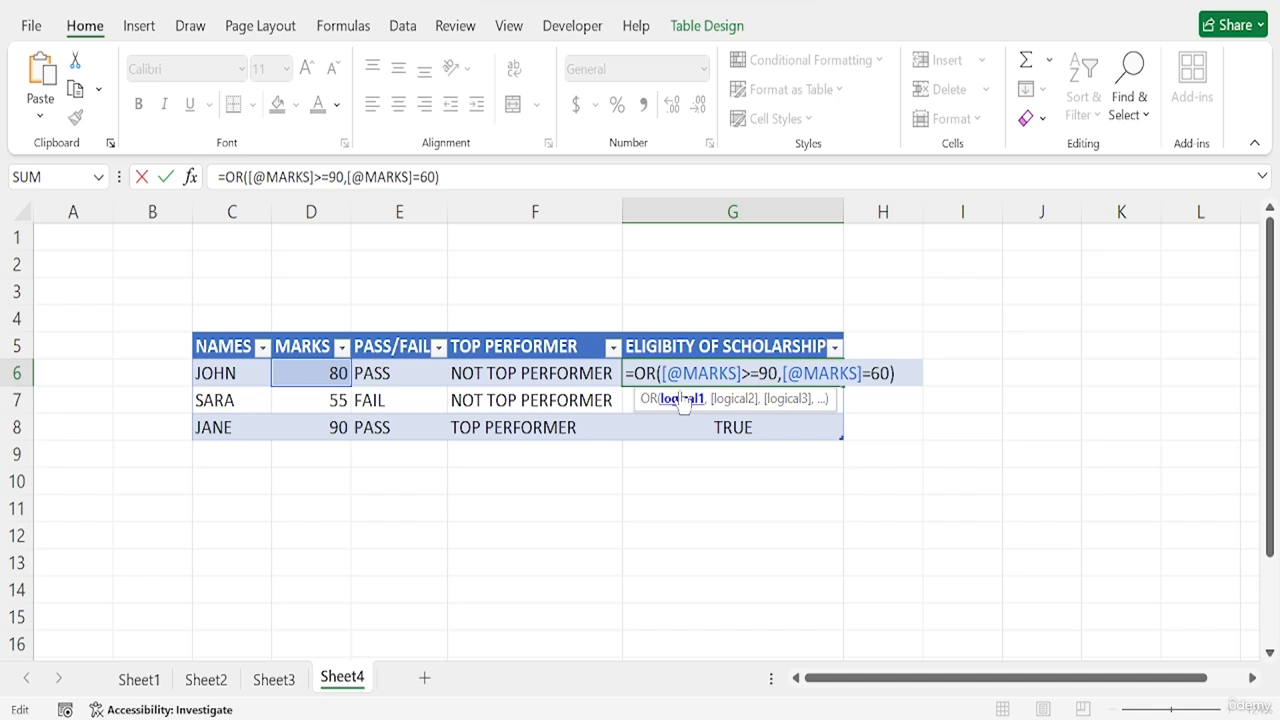
click(635, 373)
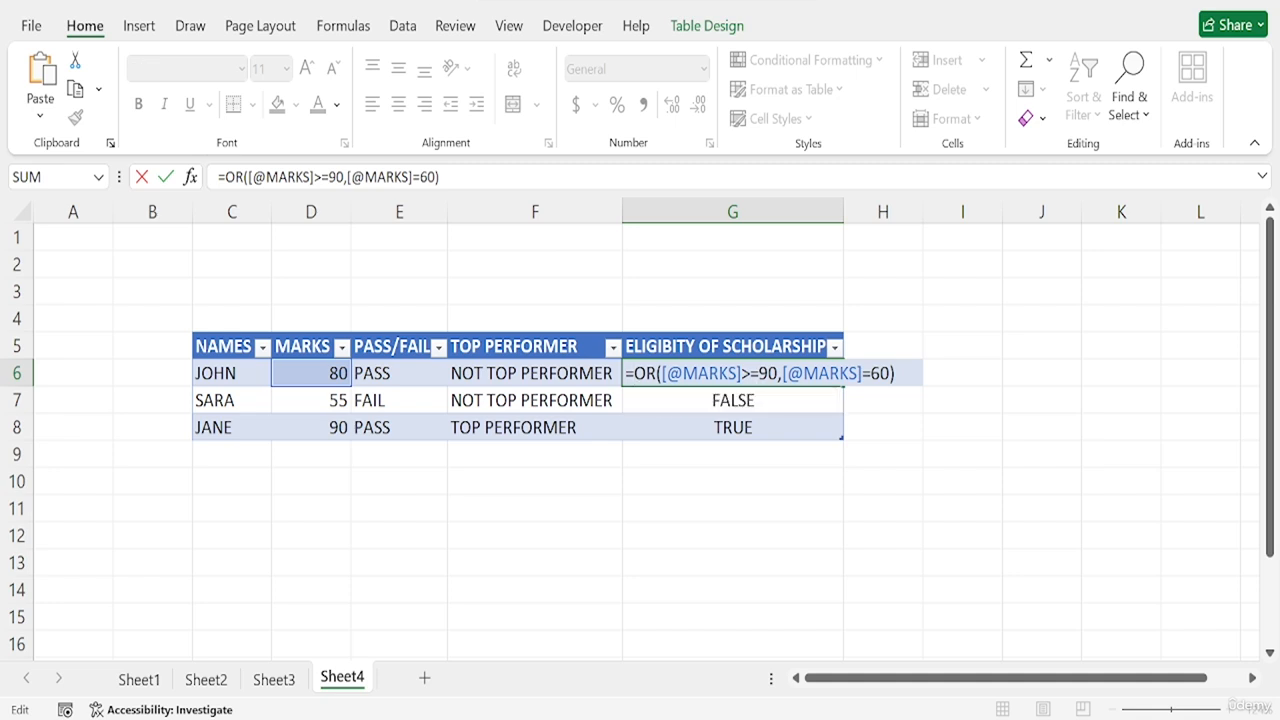
text(IF)
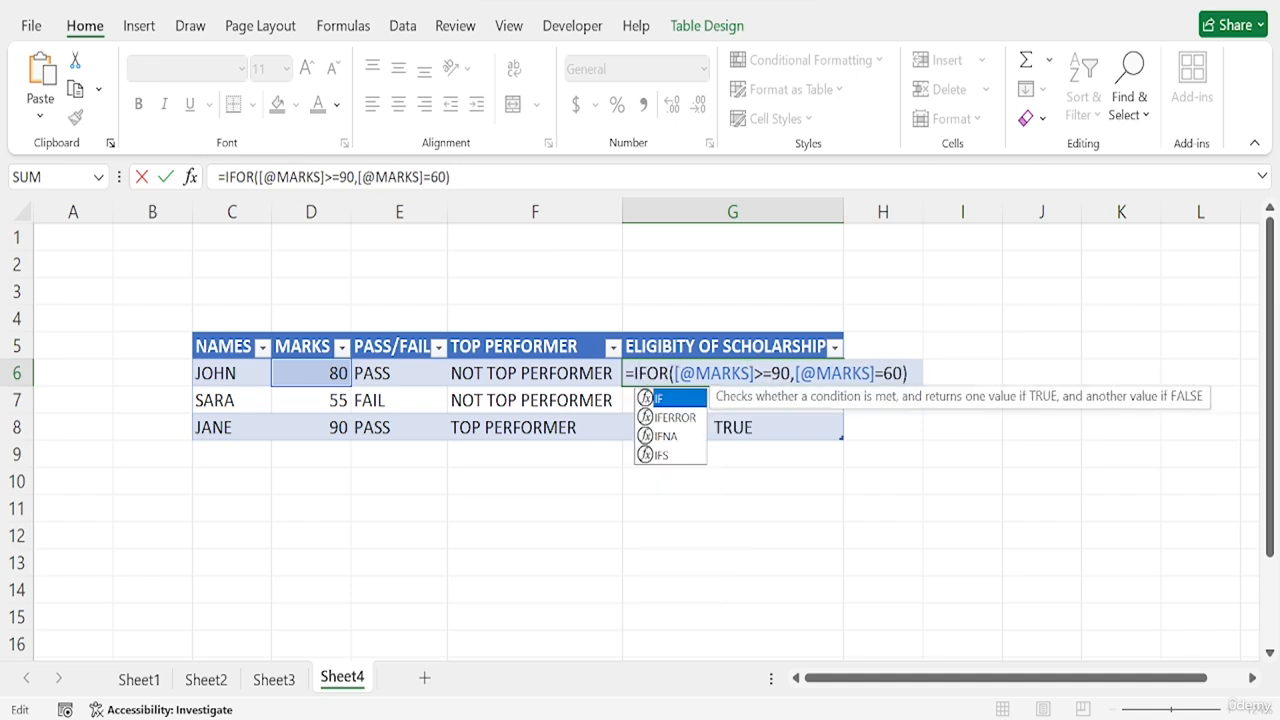
text(()
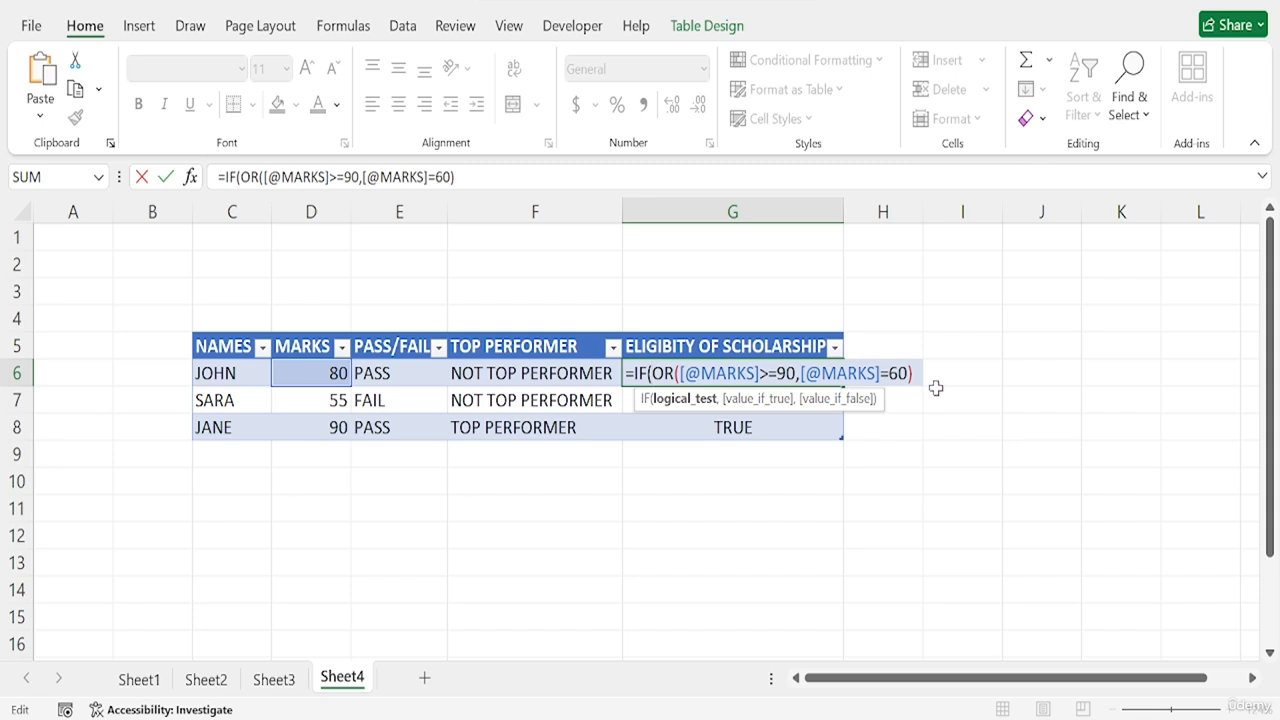
text(,)
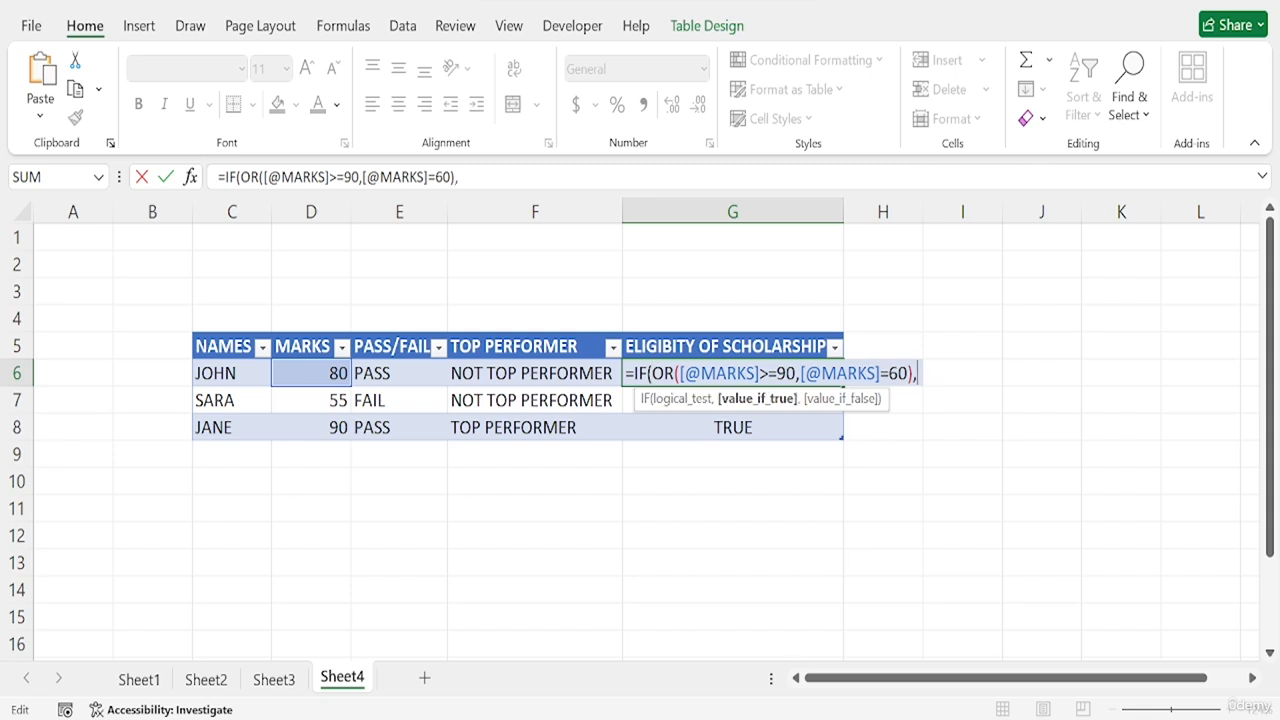
text(")
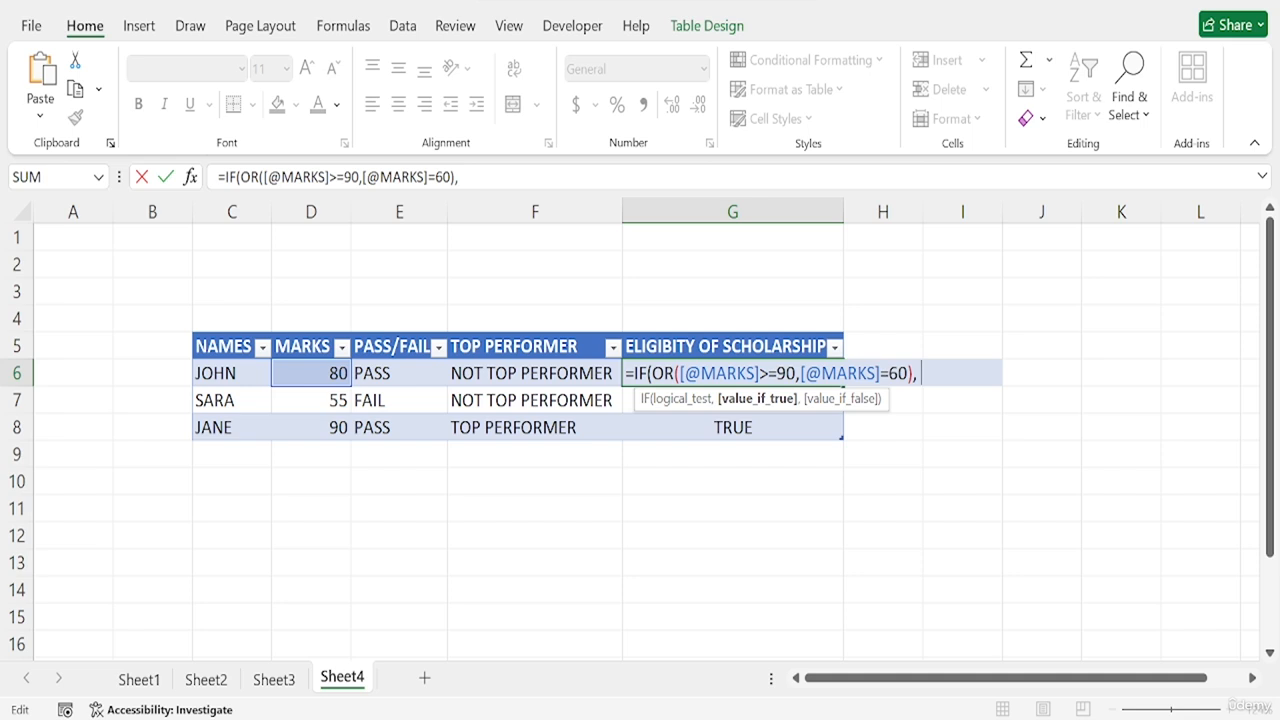
text( "ELIGIBLE")
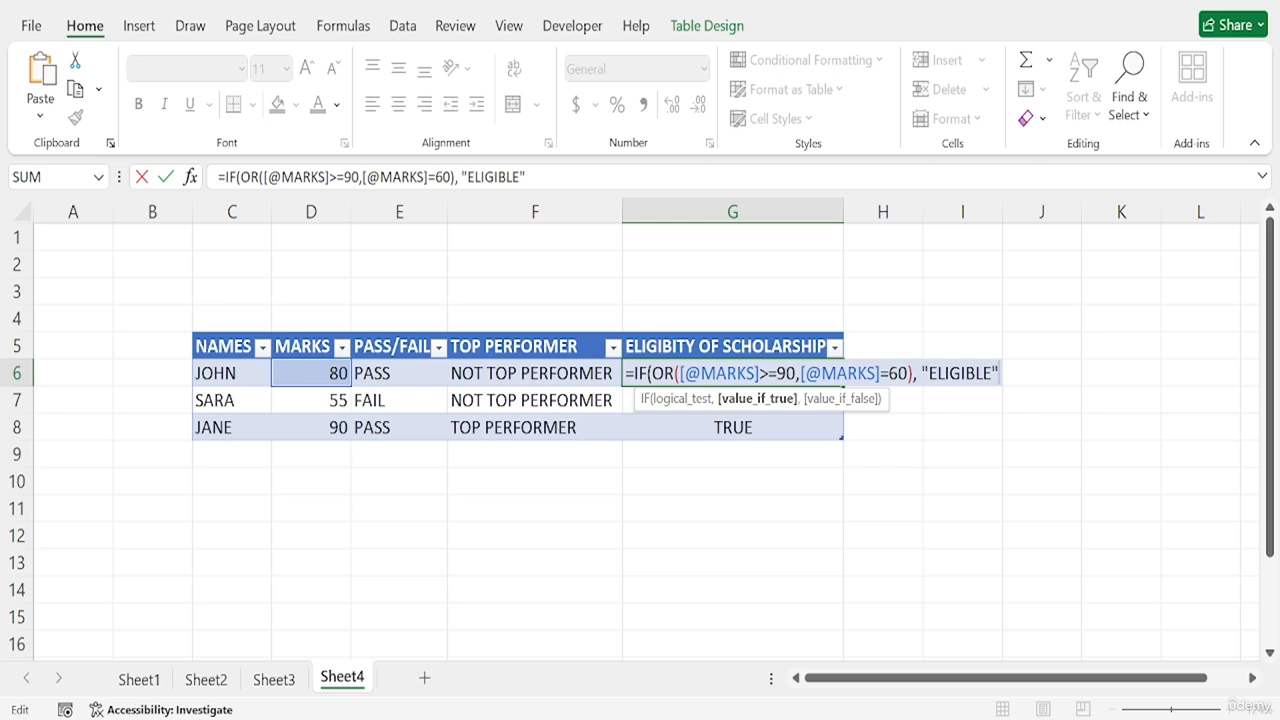
text(,)
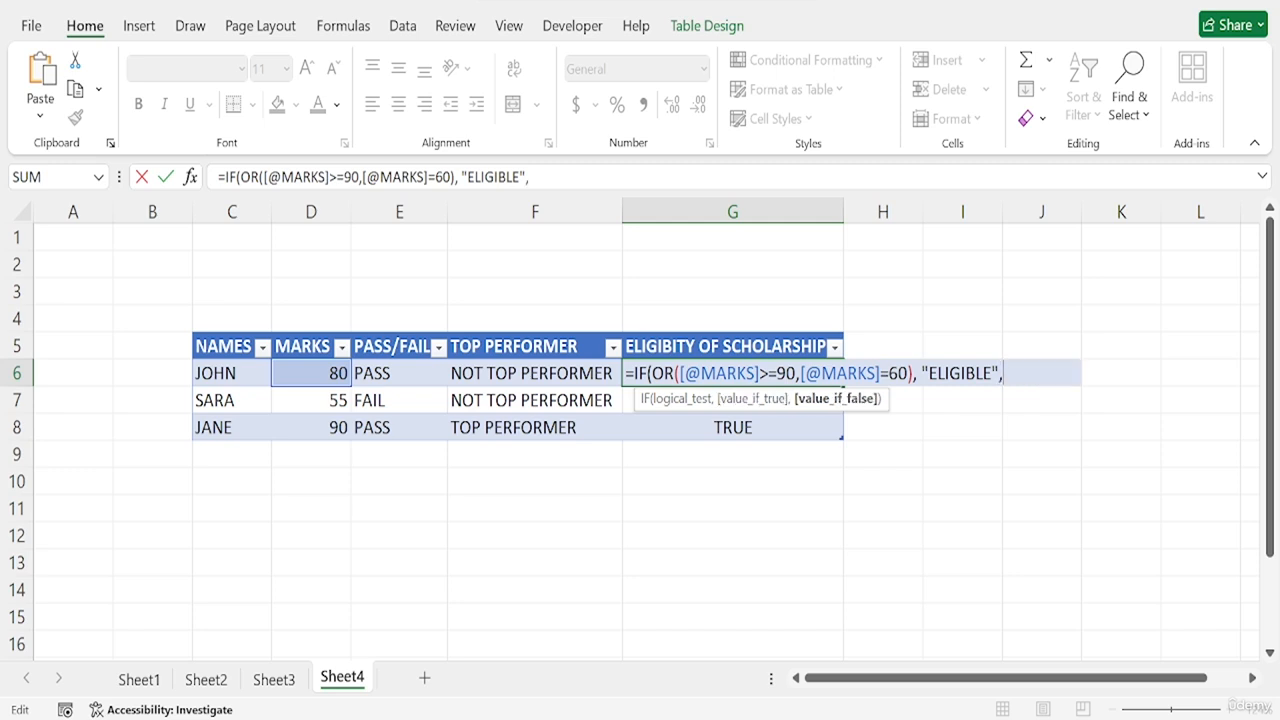
text( "NOT ELIGIBL)
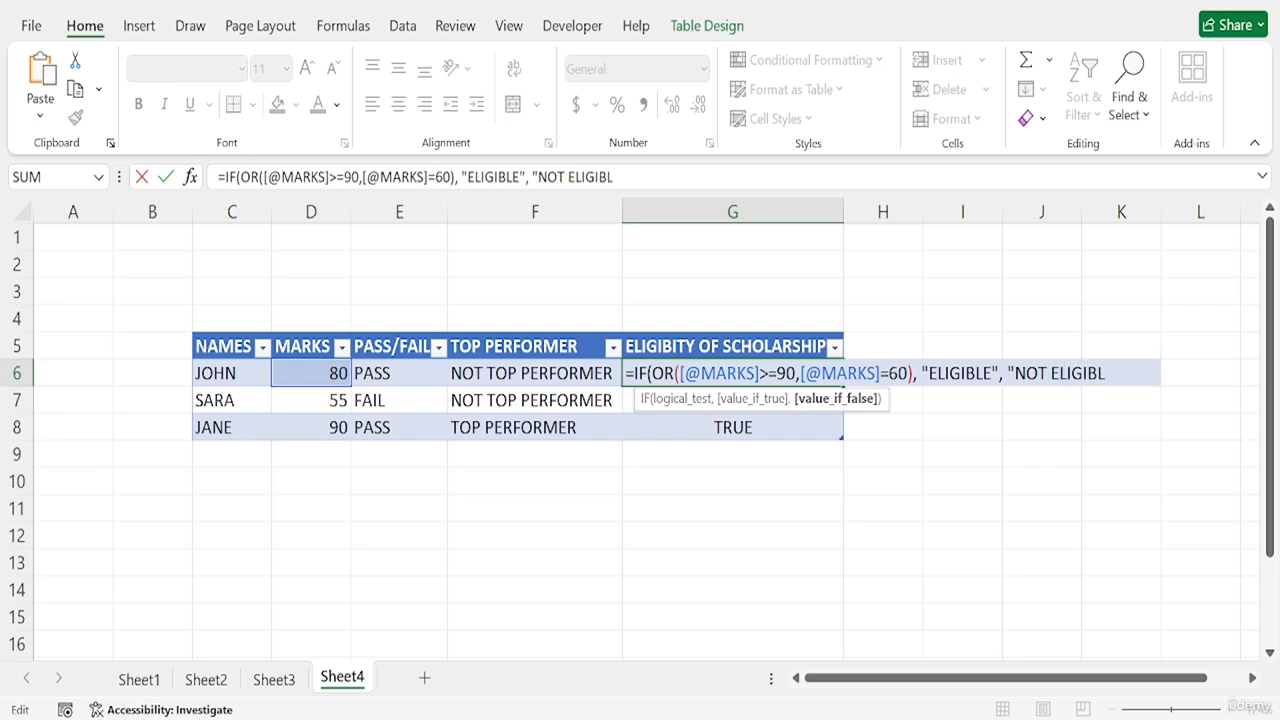
text(R)
- Set the false result of the IF formula in G6 to "NOT ELIGIBLE" and apply it to the scholarship column
key(BackSpace)
text(E"))
key(Return)
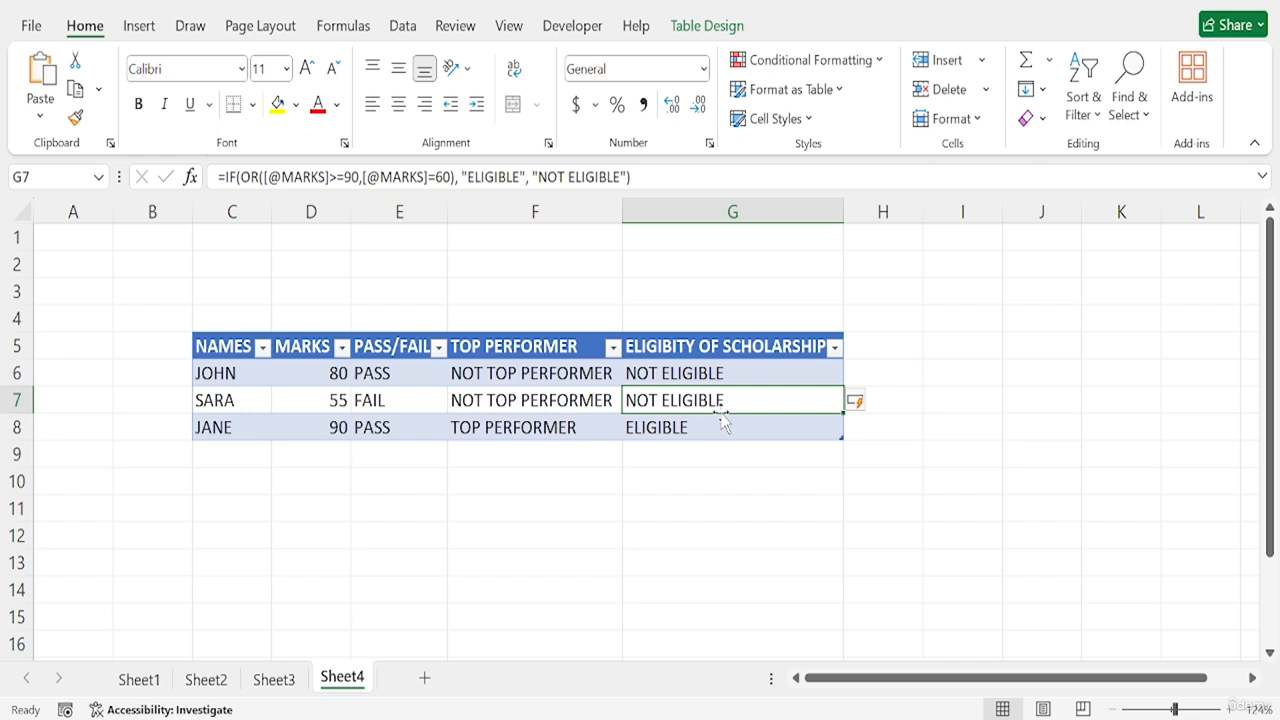
key(Home)
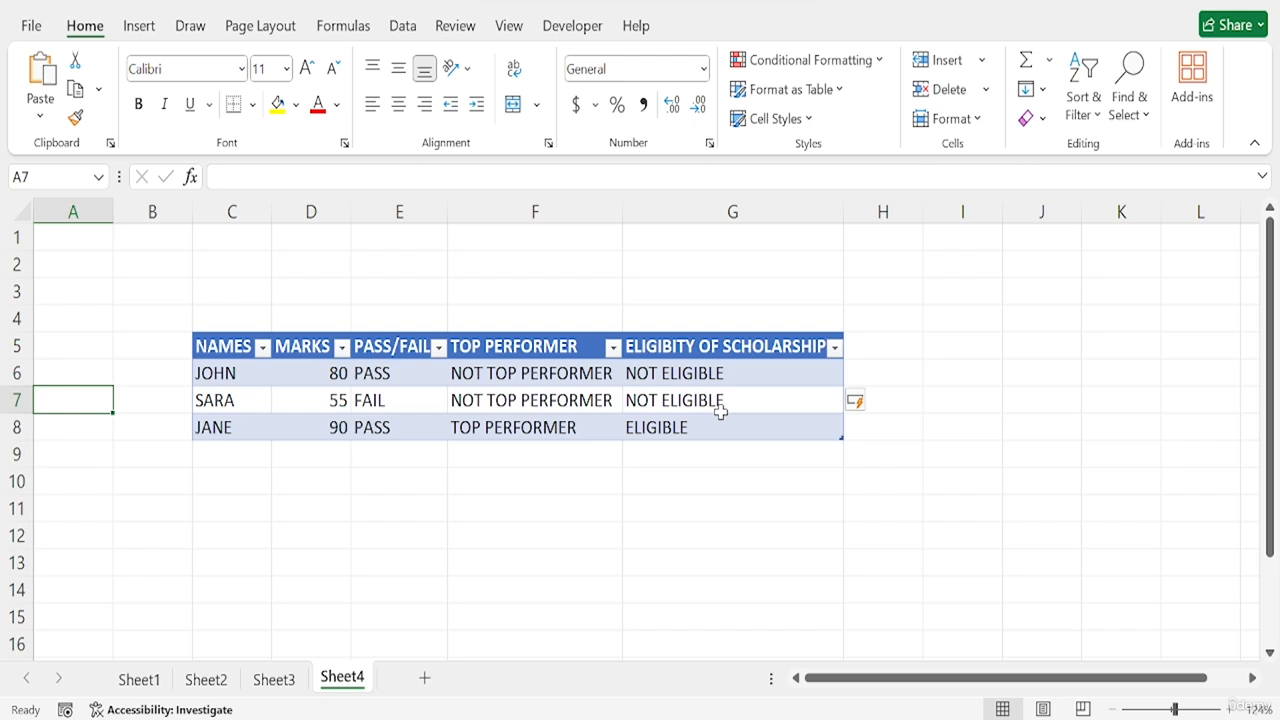